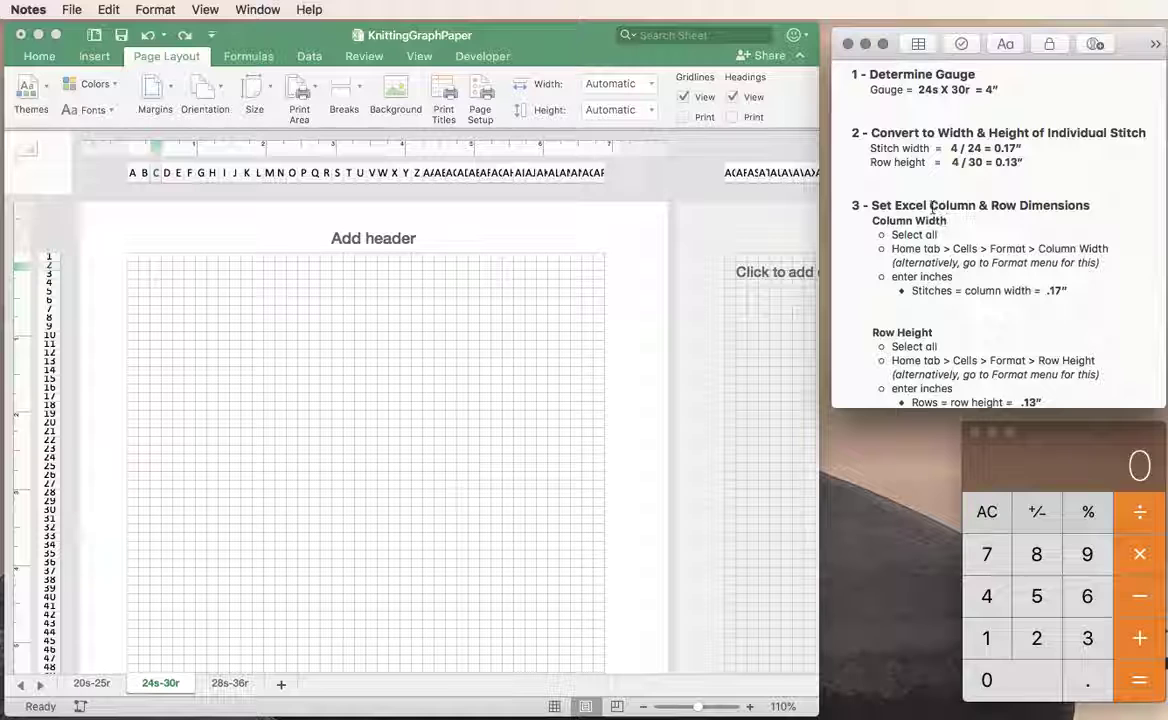
- Highlight the Column & Row Dimensions heading in the notes and scroll down
left_click_drag(931, 207, 1089, 208)
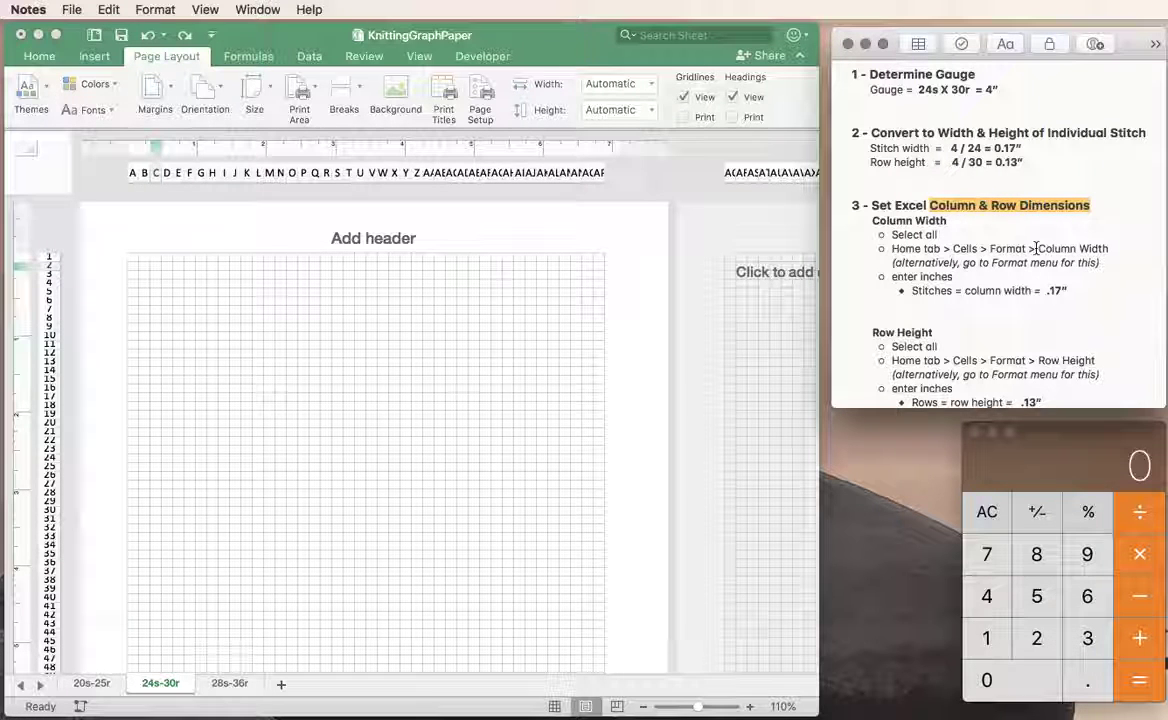
scroll(1036, 248, "down", 10)
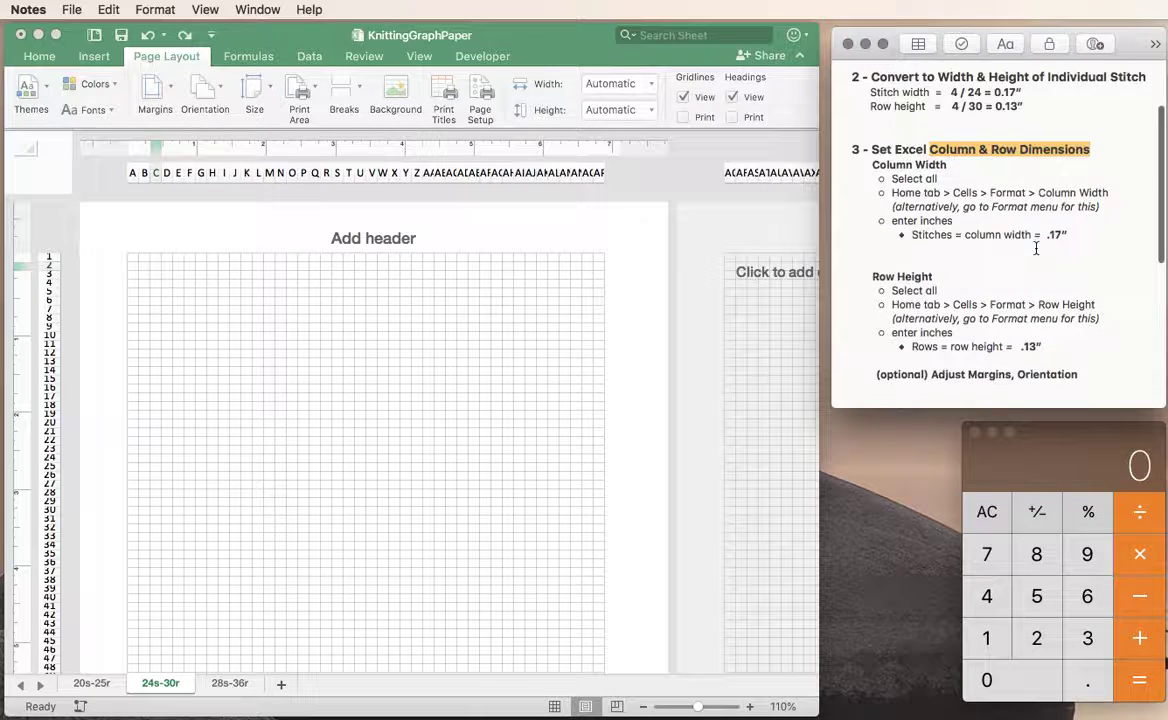
scroll(1036, 248, "down", 4)
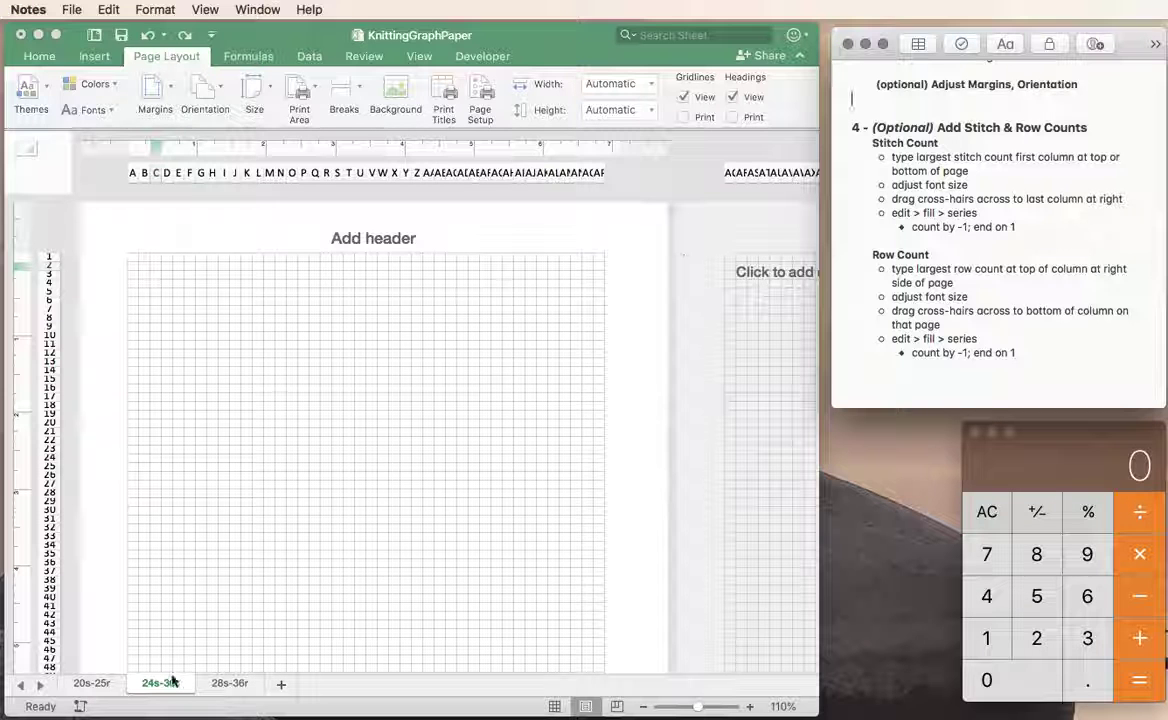
- Return to the workbook and browse the Margins, Orientation and File menus without changes
left_click(106, 545)
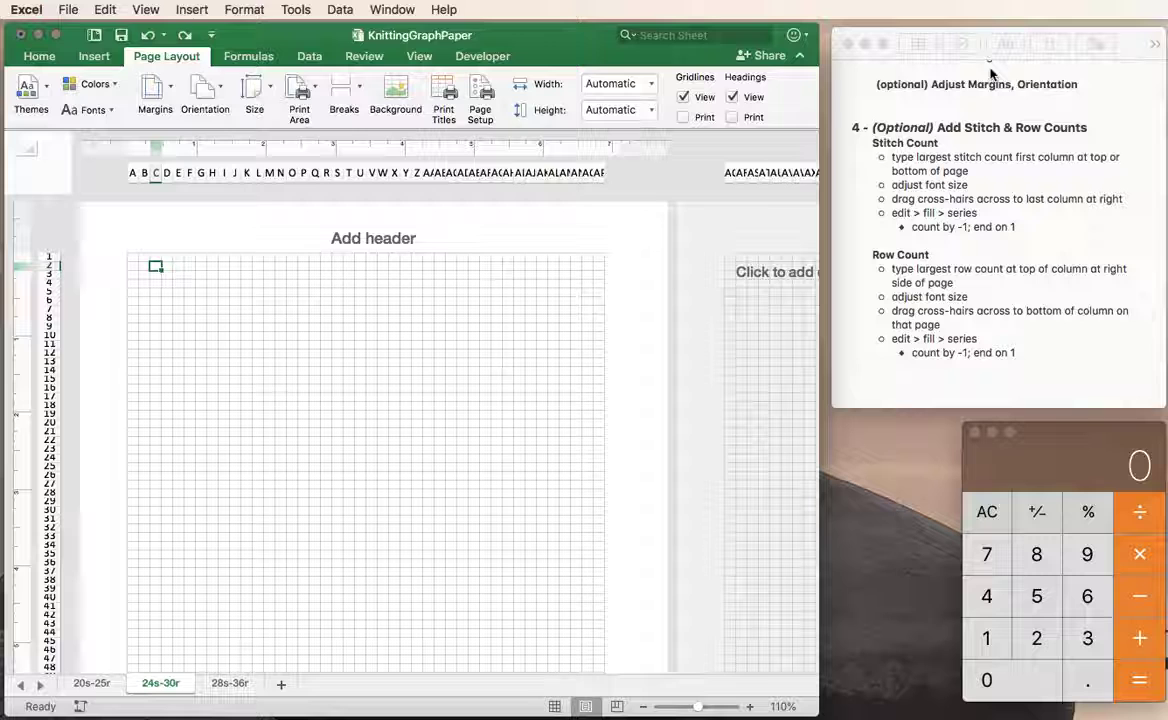
left_click(166, 57)
left_click(166, 57)
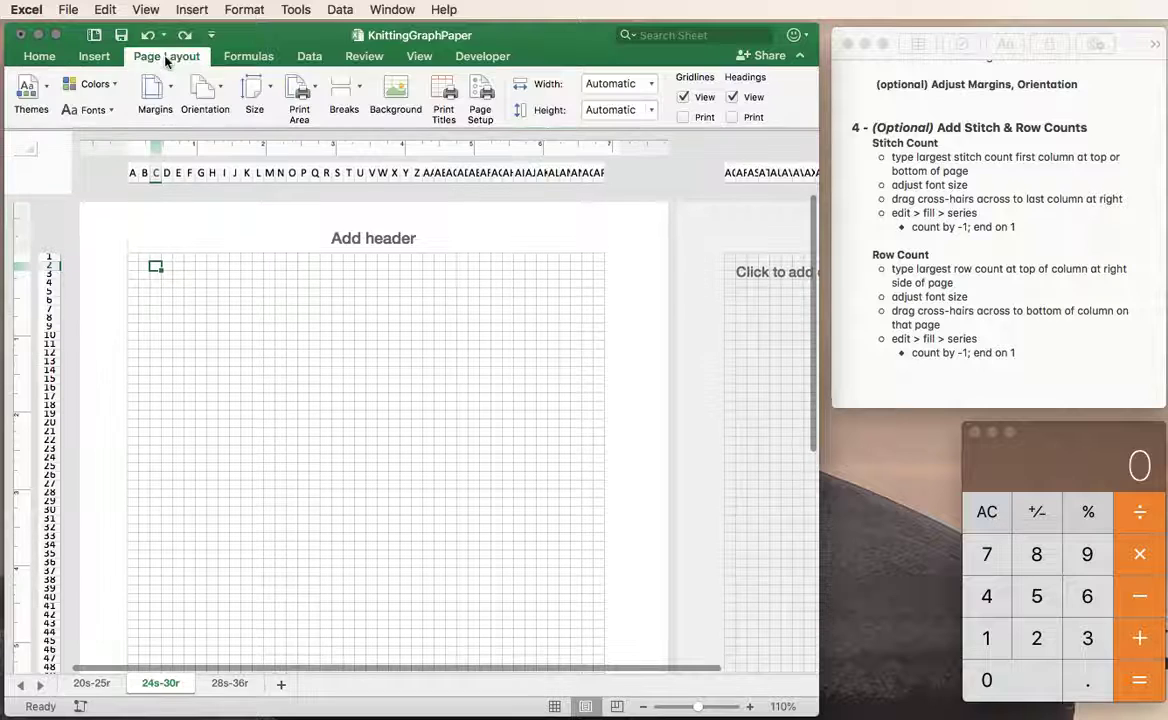
left_click(170, 88)
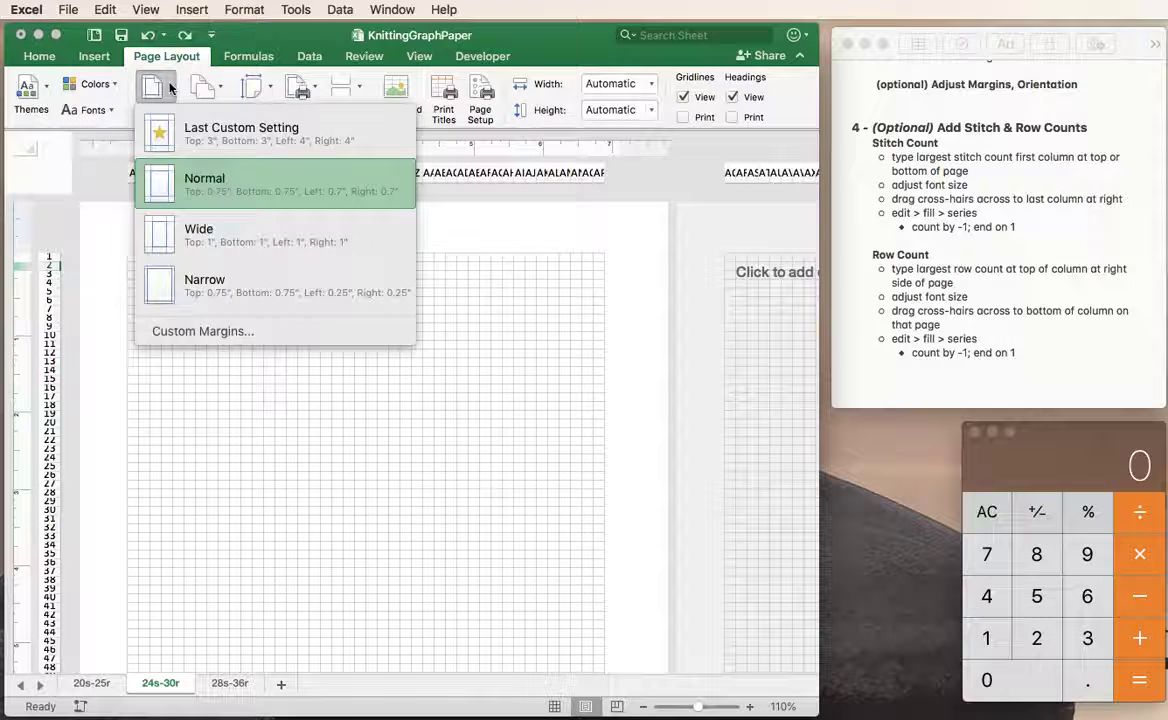
left_click(170, 88)
left_click(210, 88)
left_click(222, 88)
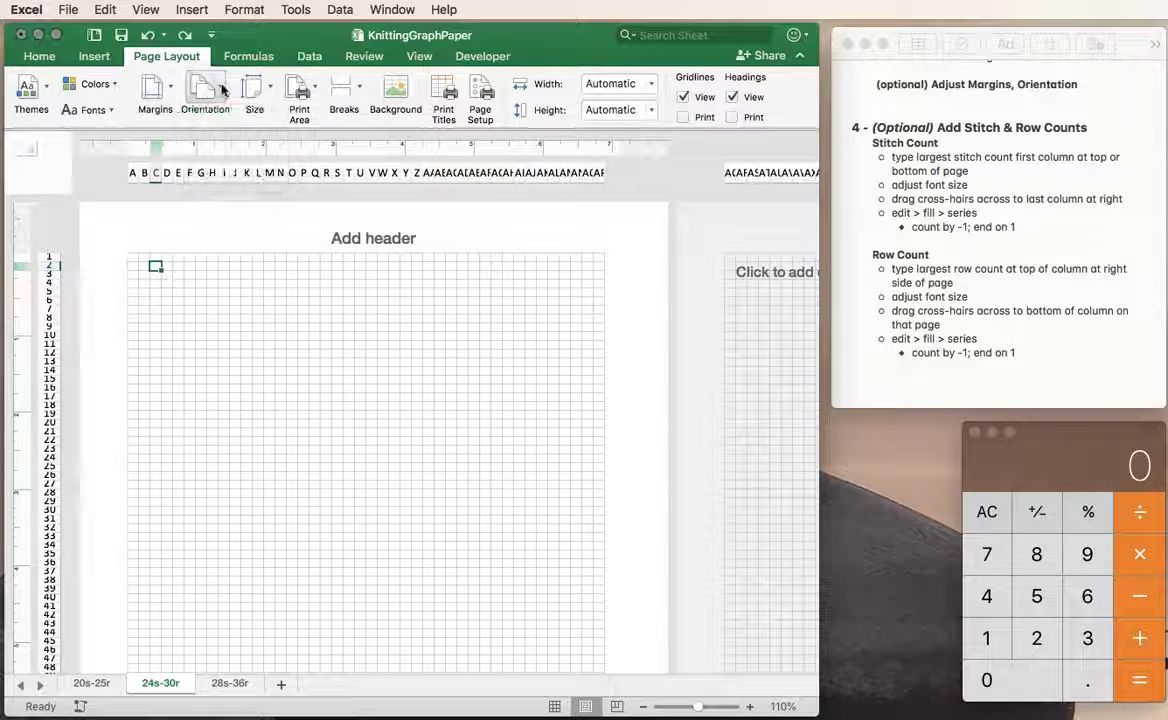
left_click(68, 9)
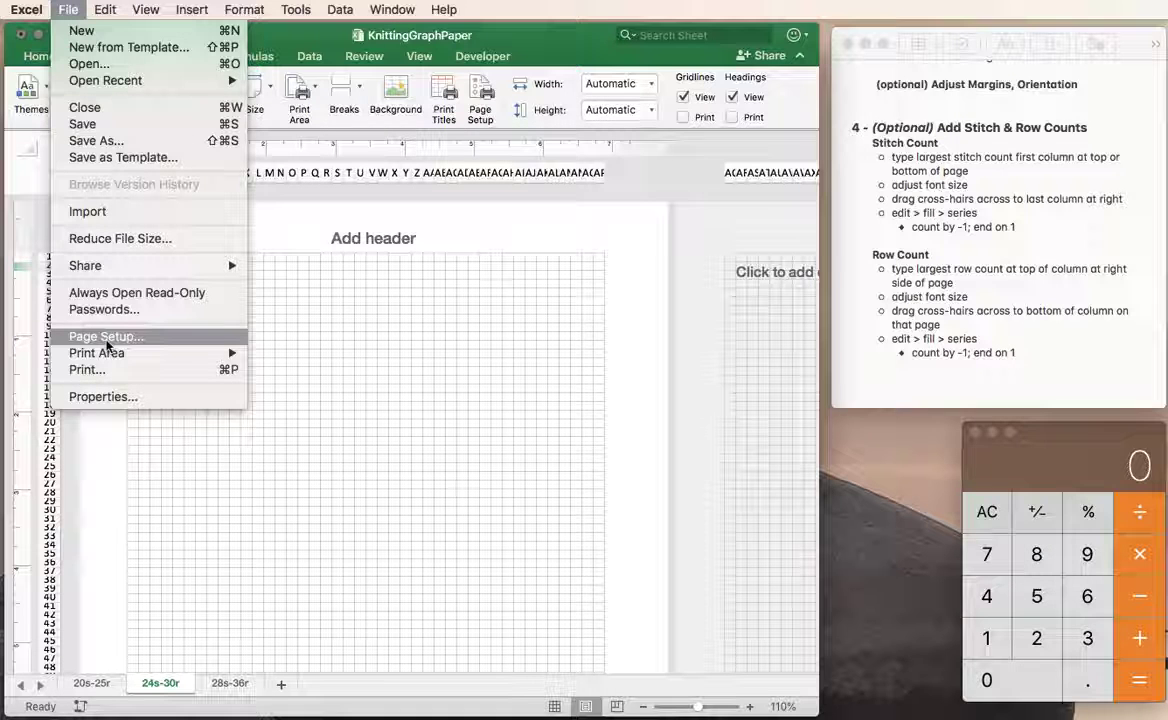
left_click(62, 8)
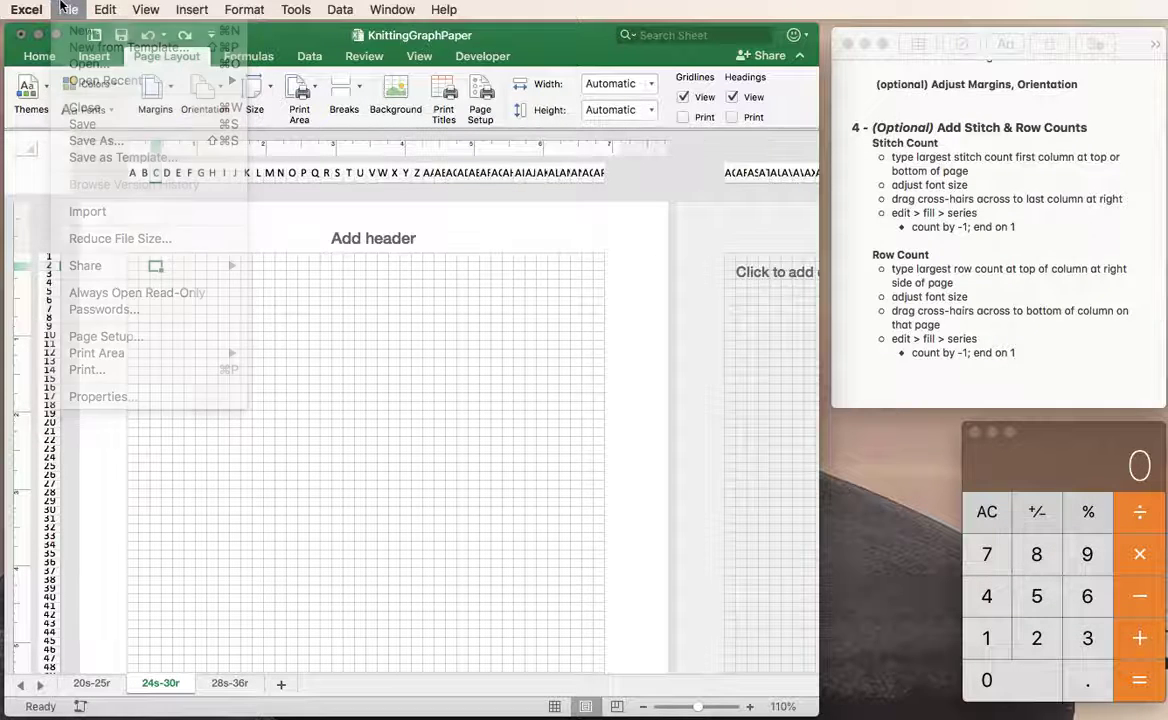
- Try Wide margins, then apply Narrow margins to the 24s-30r page
left_click(168, 91)
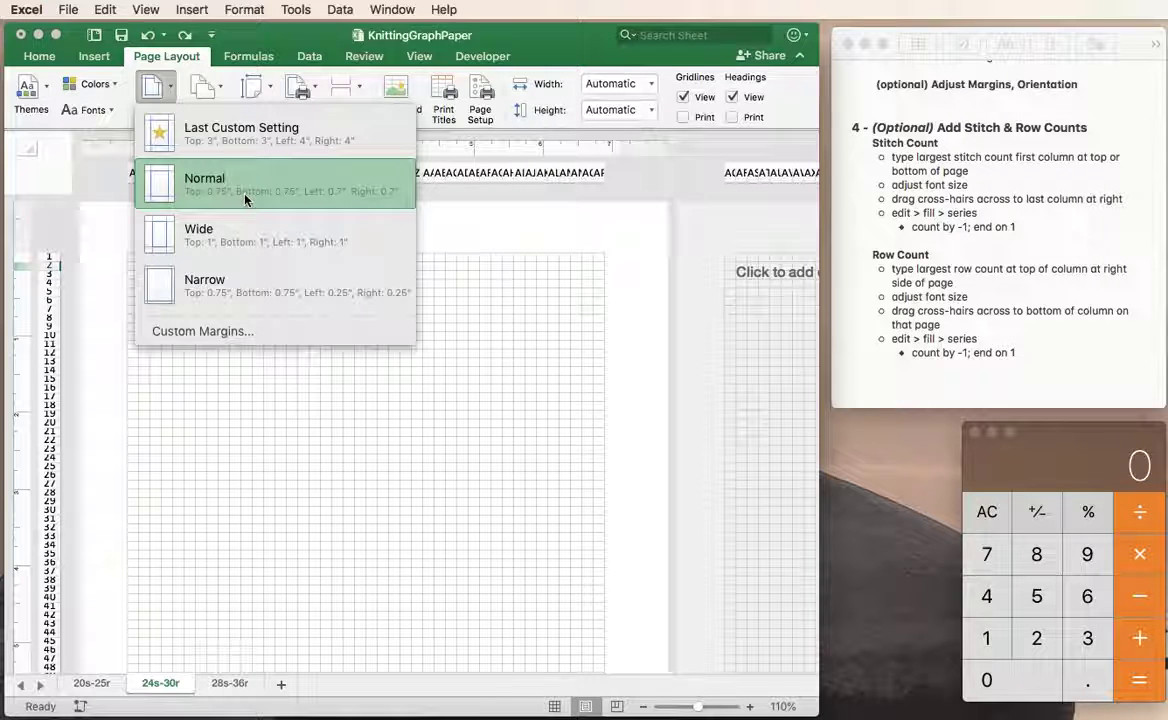
left_click(254, 250)
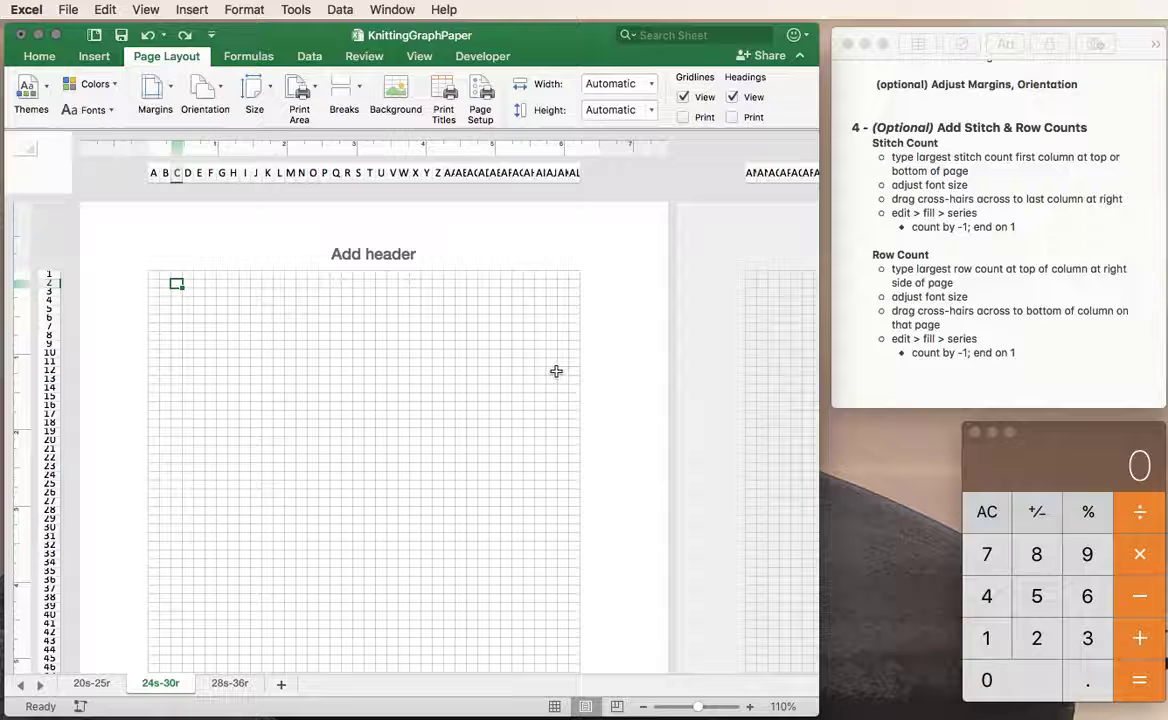
left_click(160, 92)
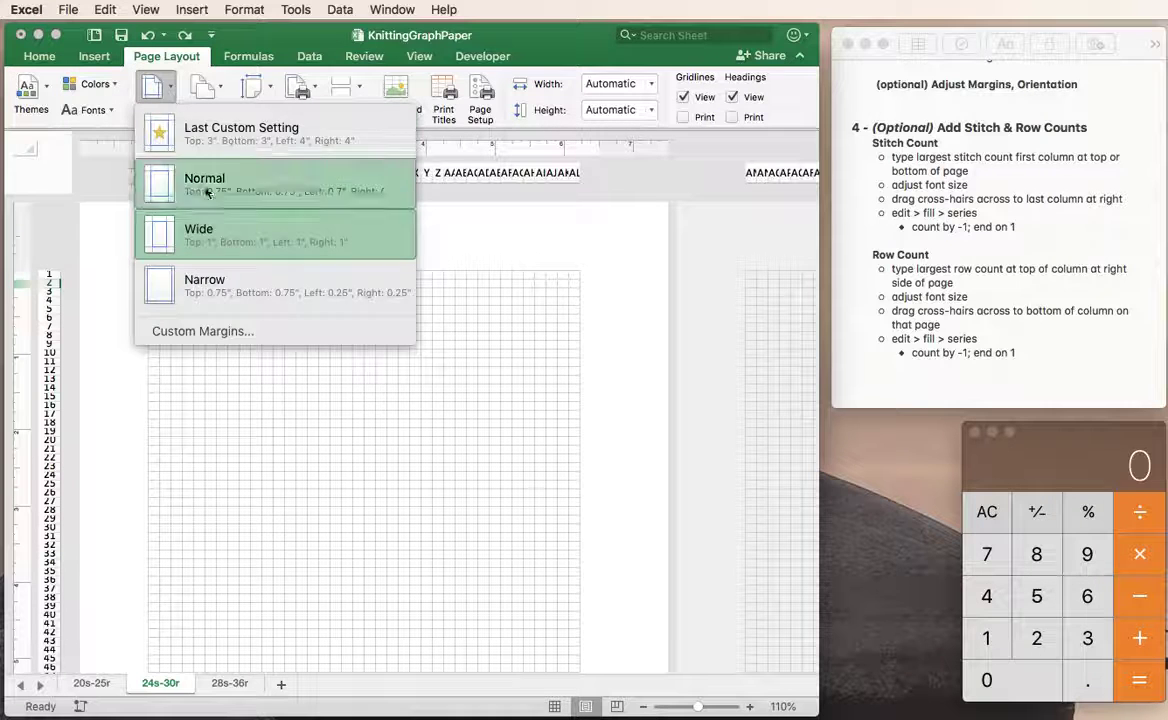
left_click(231, 280)
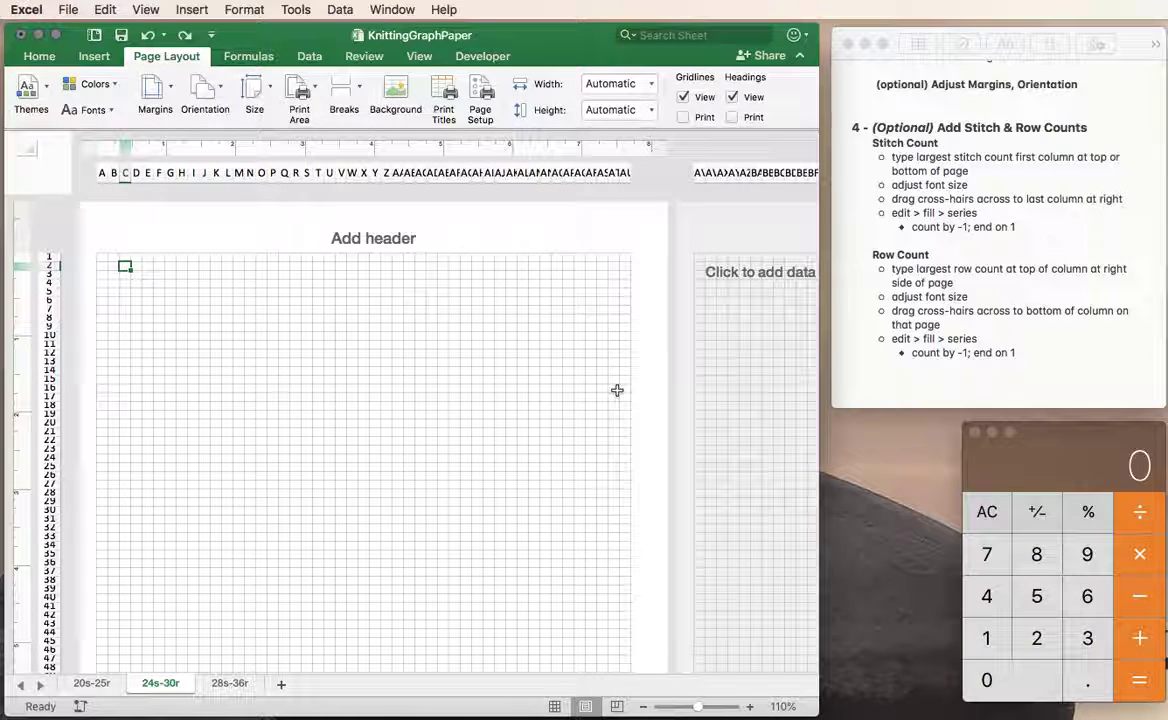
left_click(160, 92)
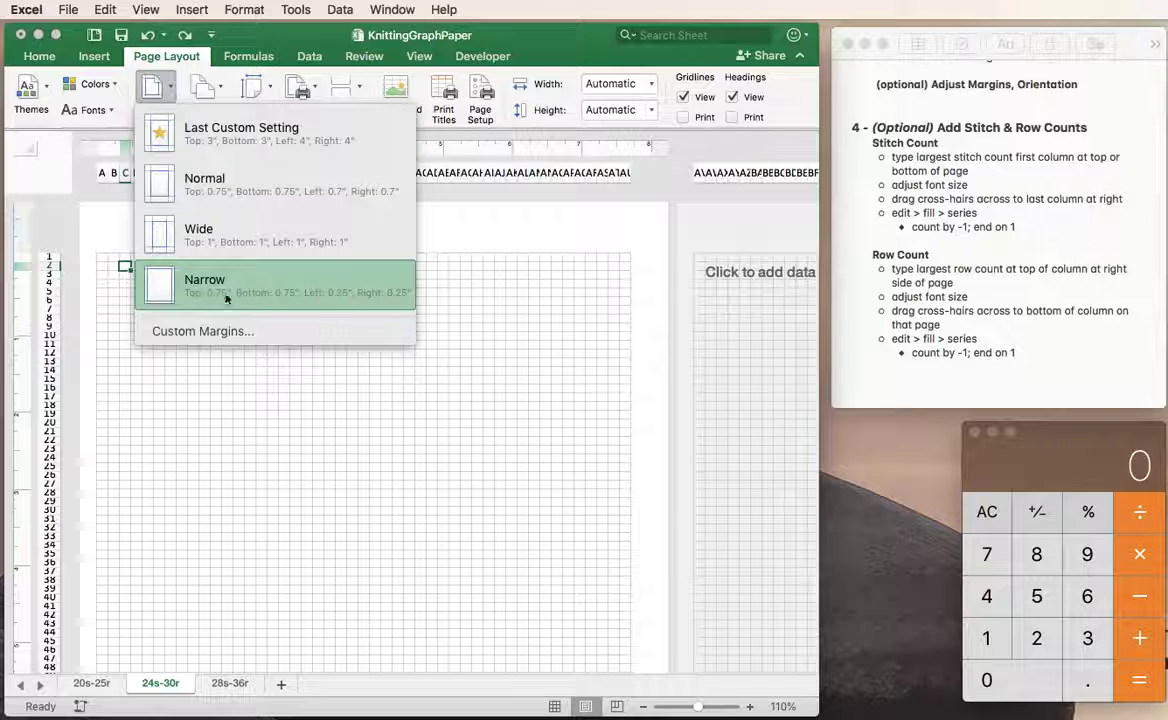
left_click(214, 332)
- Confirm the custom margin values unchanged, then apply the Wide 1-inch margin preset
left_click_drag(893, 228, 307, 228)
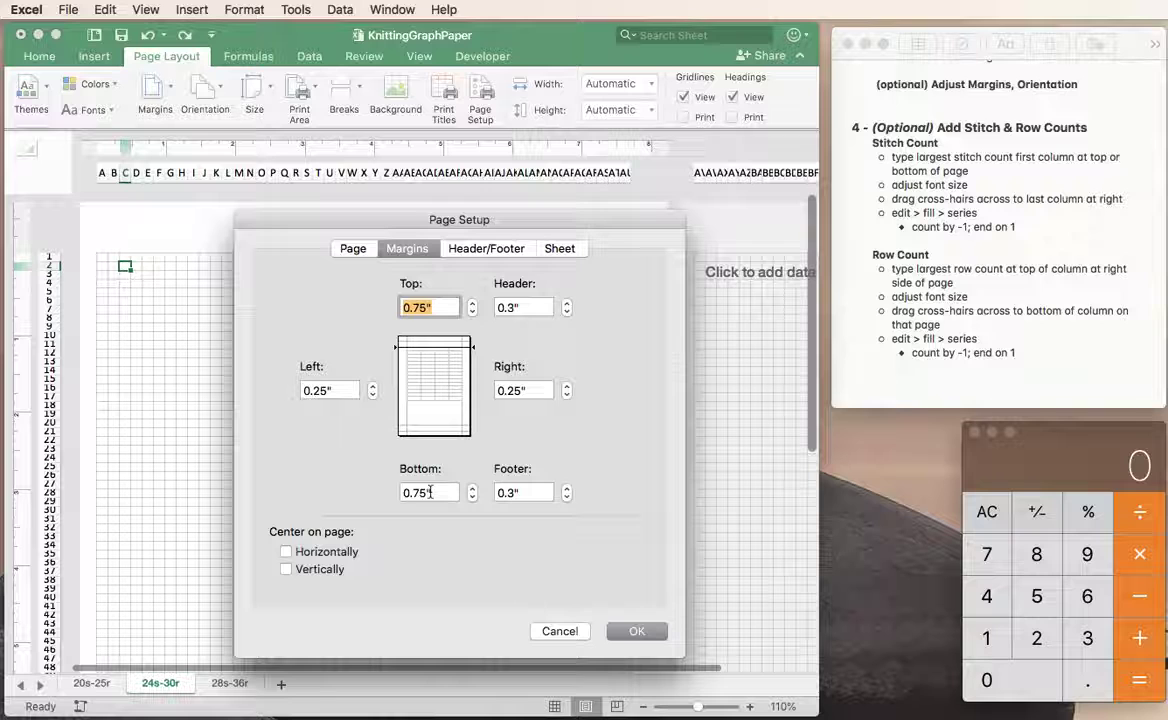
left_click(636, 631)
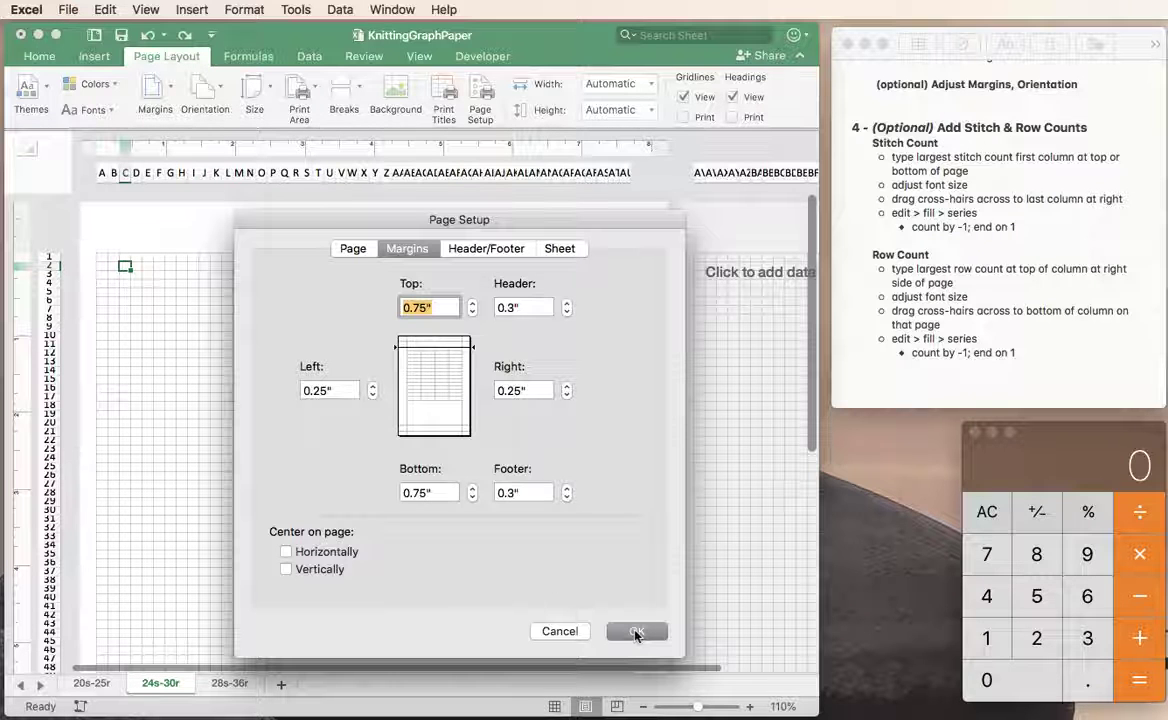
left_click(636, 631)
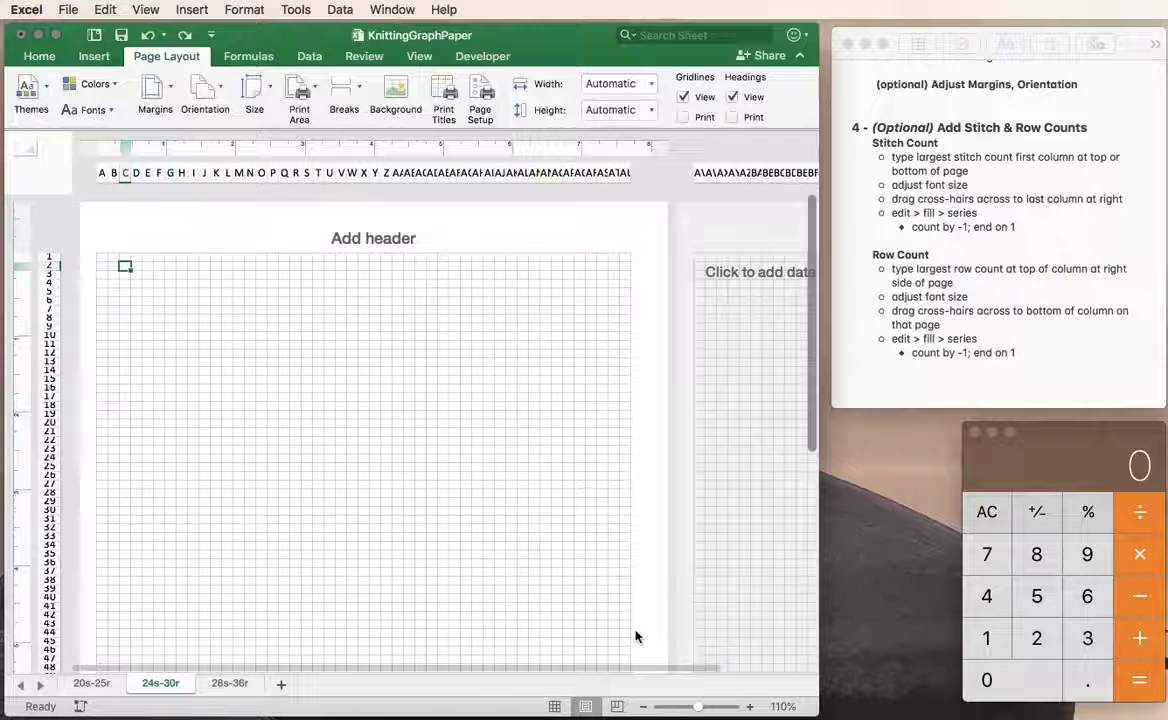
left_click(160, 88)
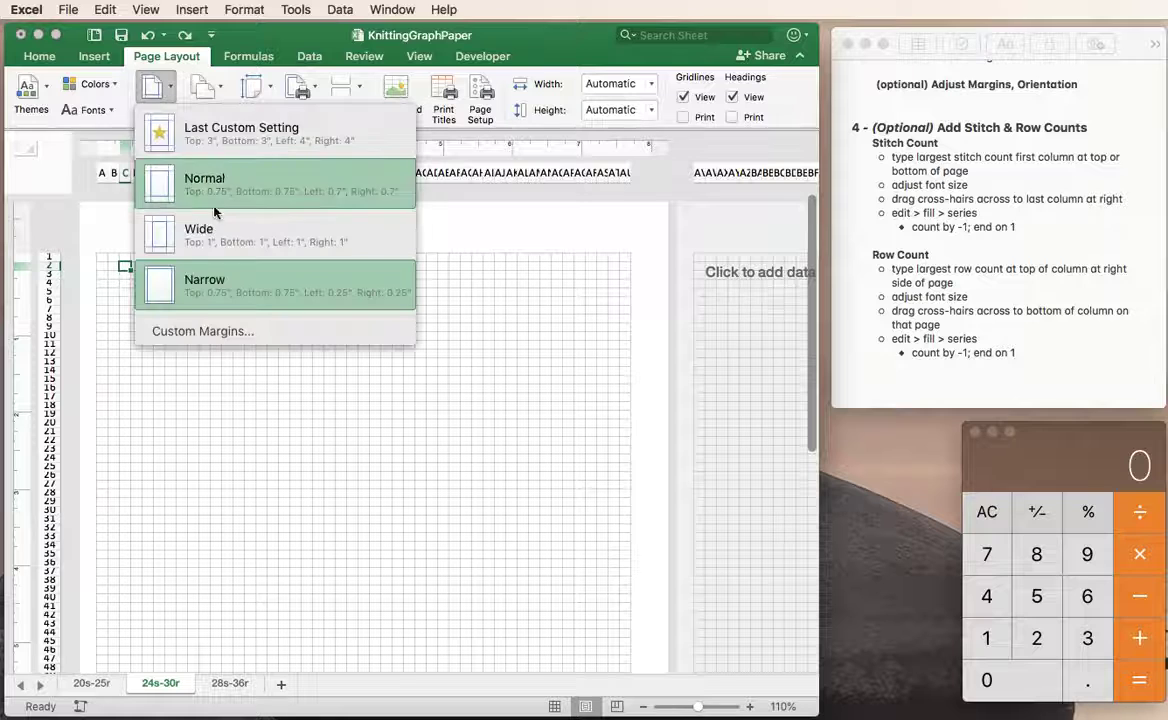
left_click(213, 232)
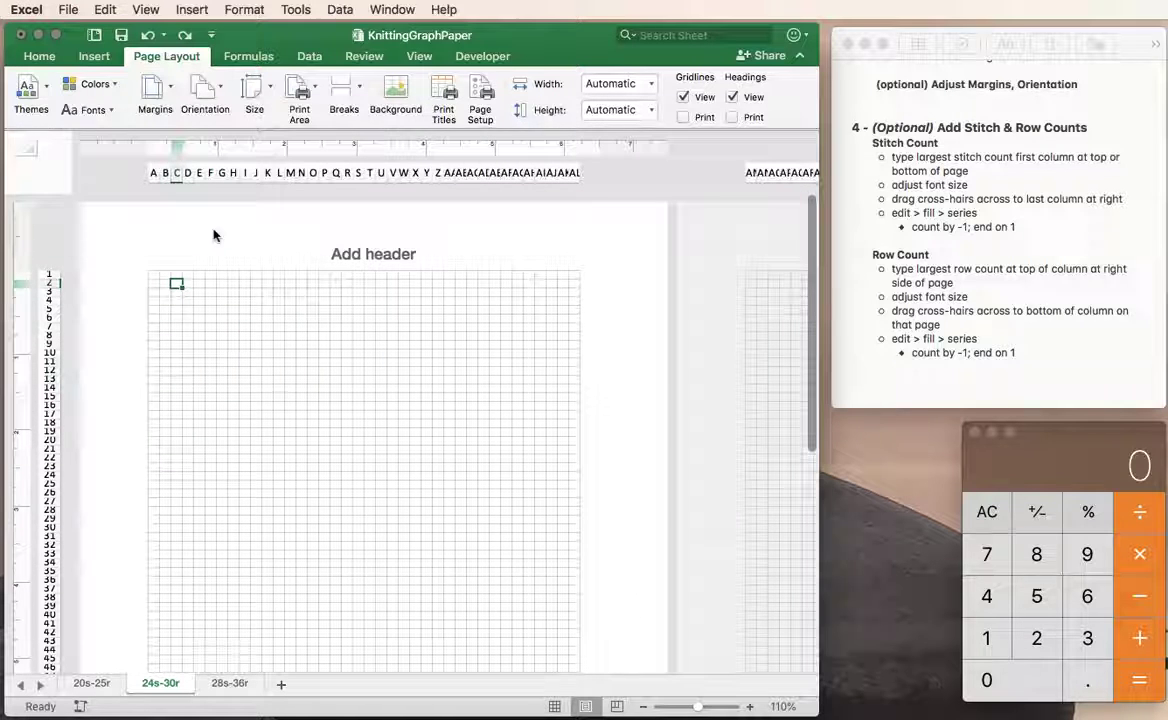
- Switch the 24s-30r graph paper page to Landscape orientation
left_click(205, 92)
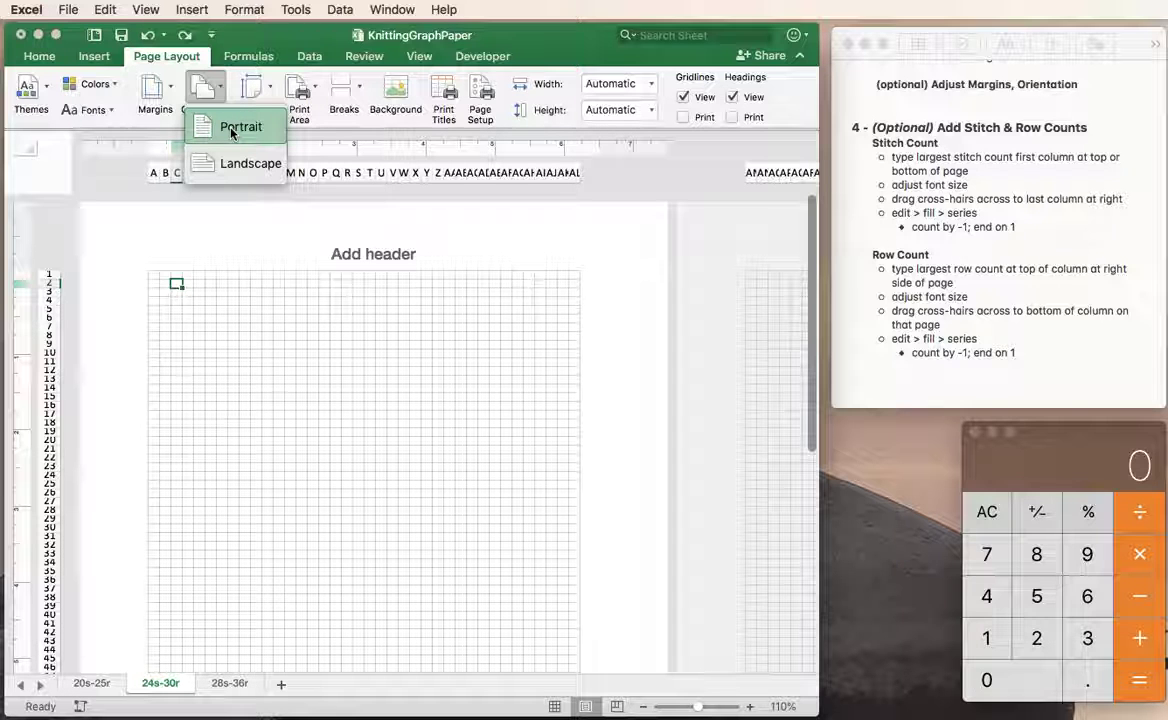
left_click(238, 163)
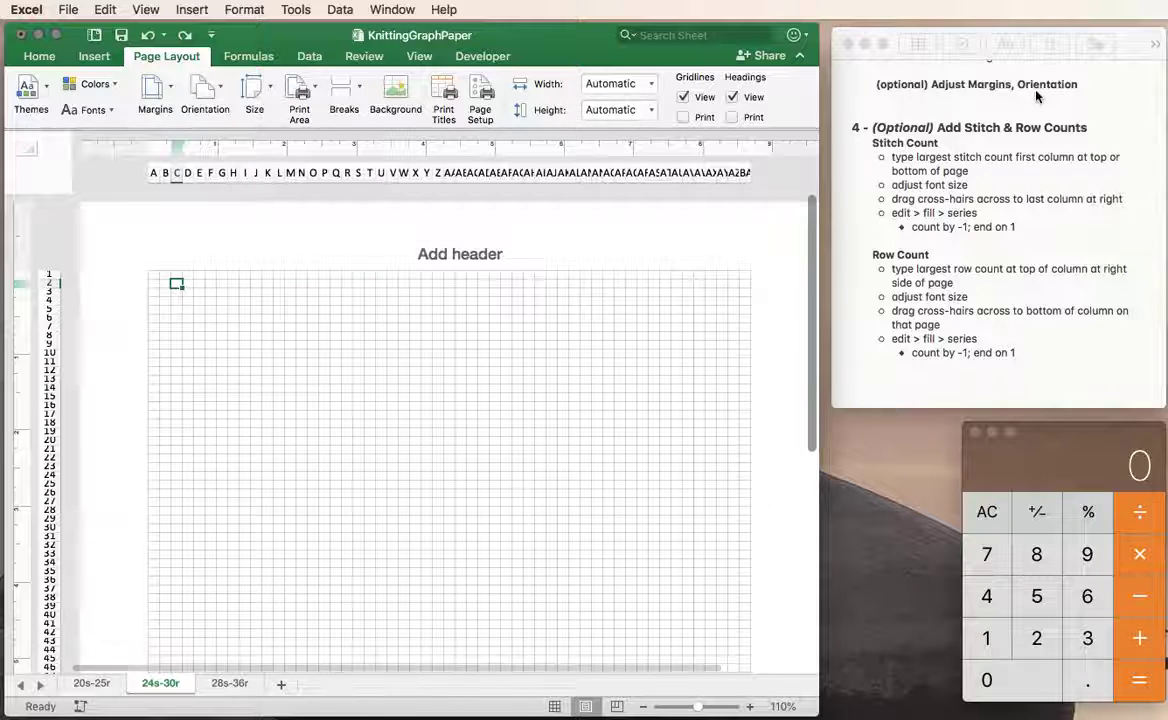
- Highlight the 'Add Stitch & Row Counts' heading in the notes
left_click(940, 128)
left_click_drag(940, 128, 1088, 128)
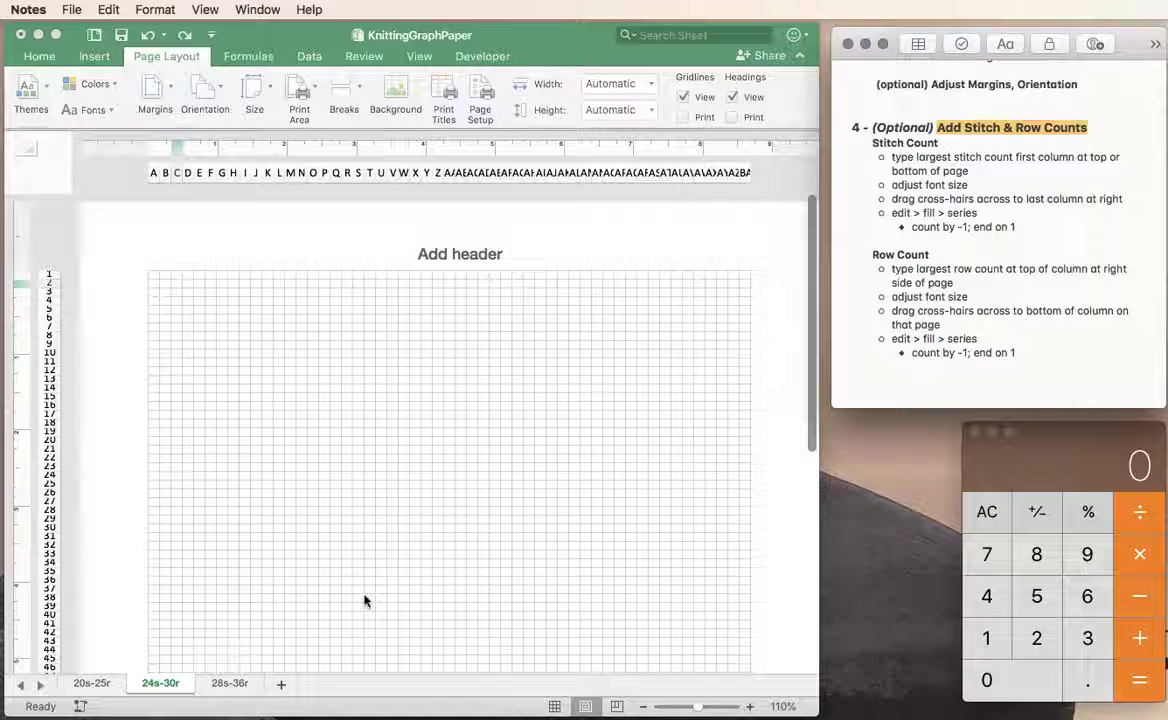
- Enter stitch counts 1, 2, 3 leftward from the last cell of row 38
left_click(722, 603)
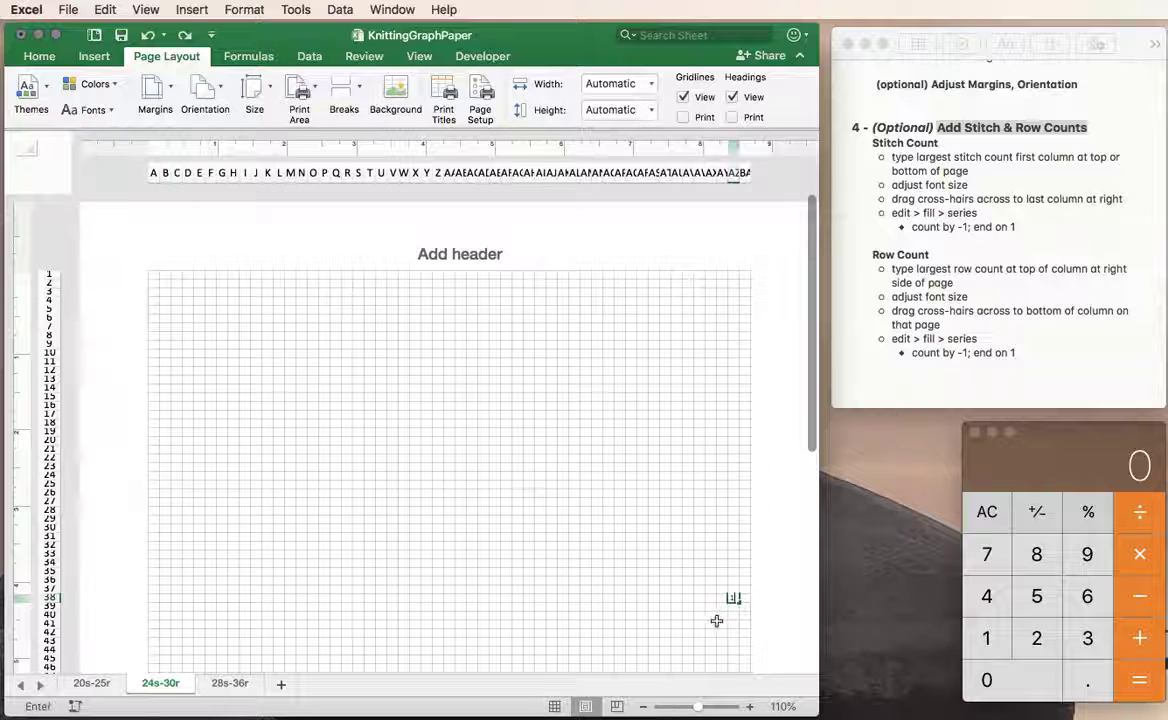
type("1")
left_click(715, 602)
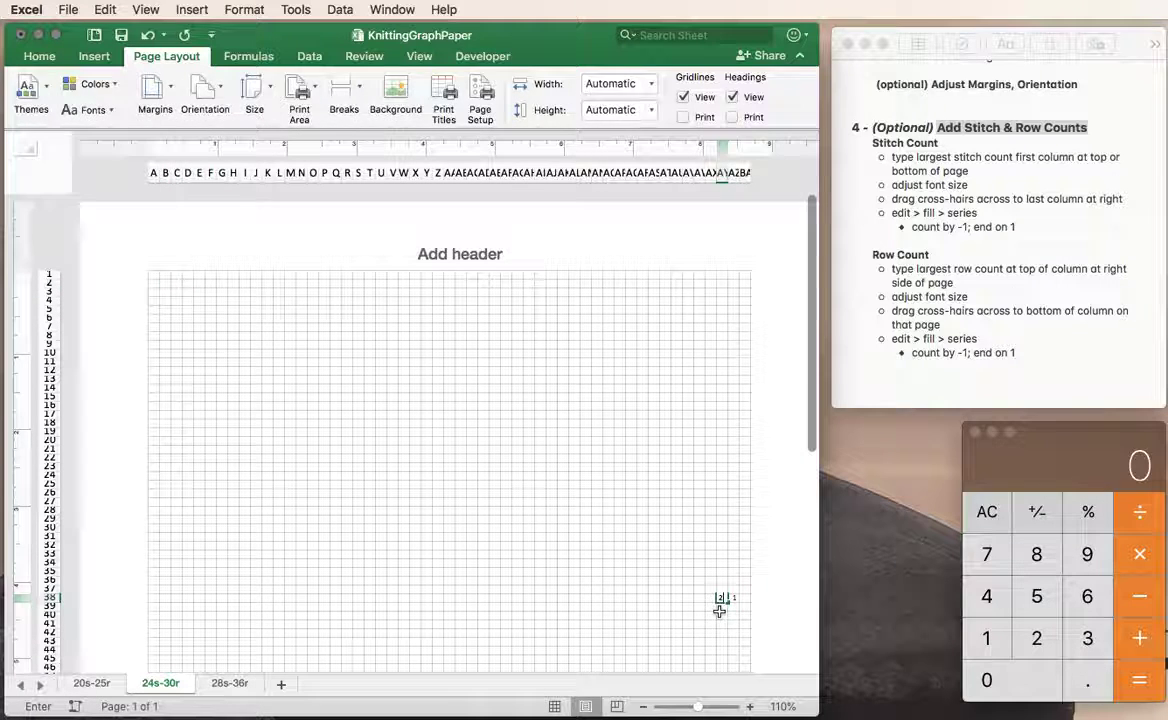
type("2")
left_click(709, 599)
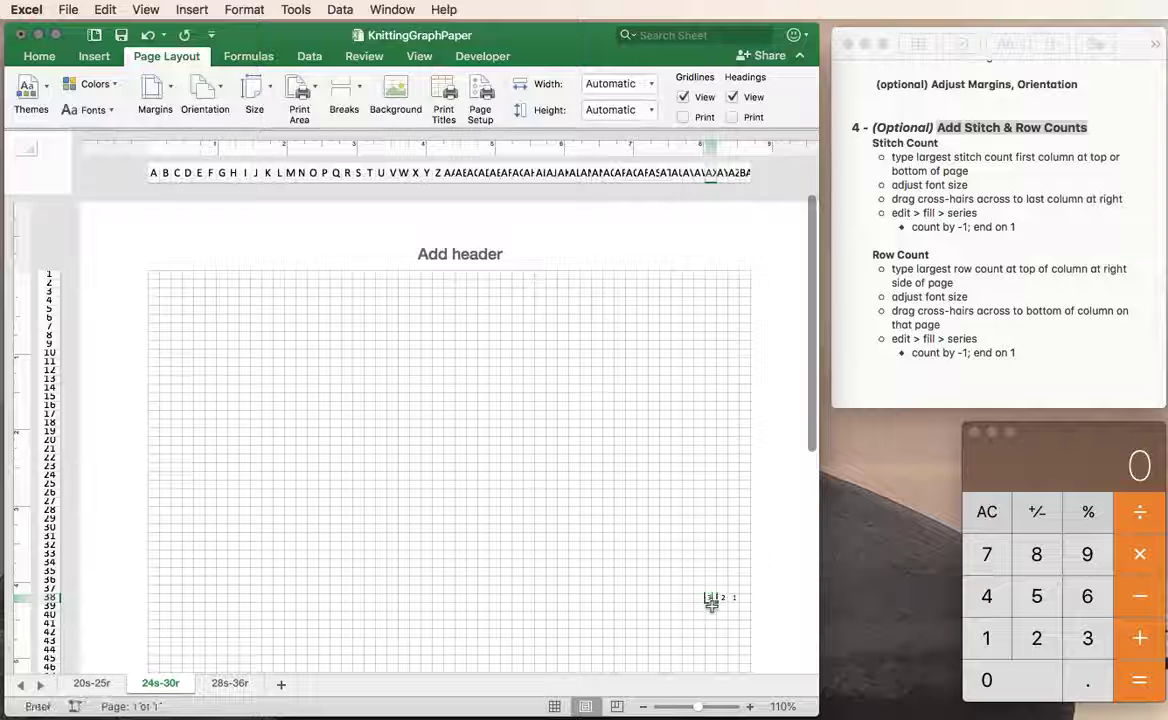
type("3")
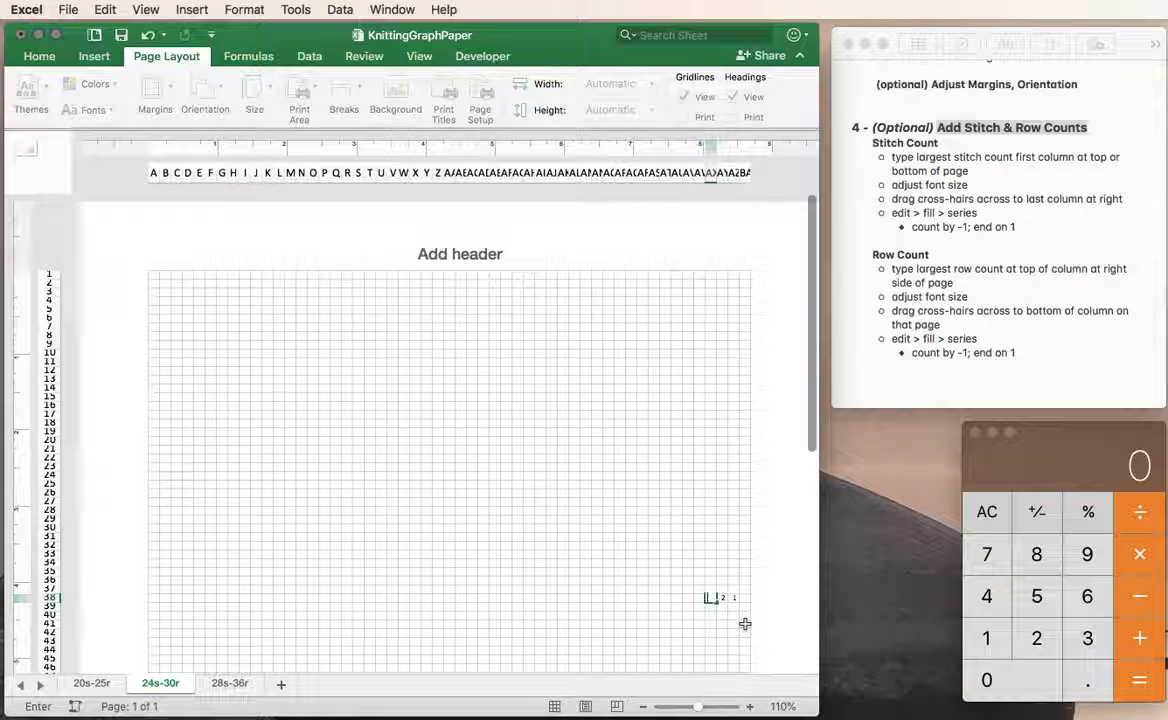
- Commit the entry, zoom the graph paper to 140% and scroll to the page top
left_click(724, 598)
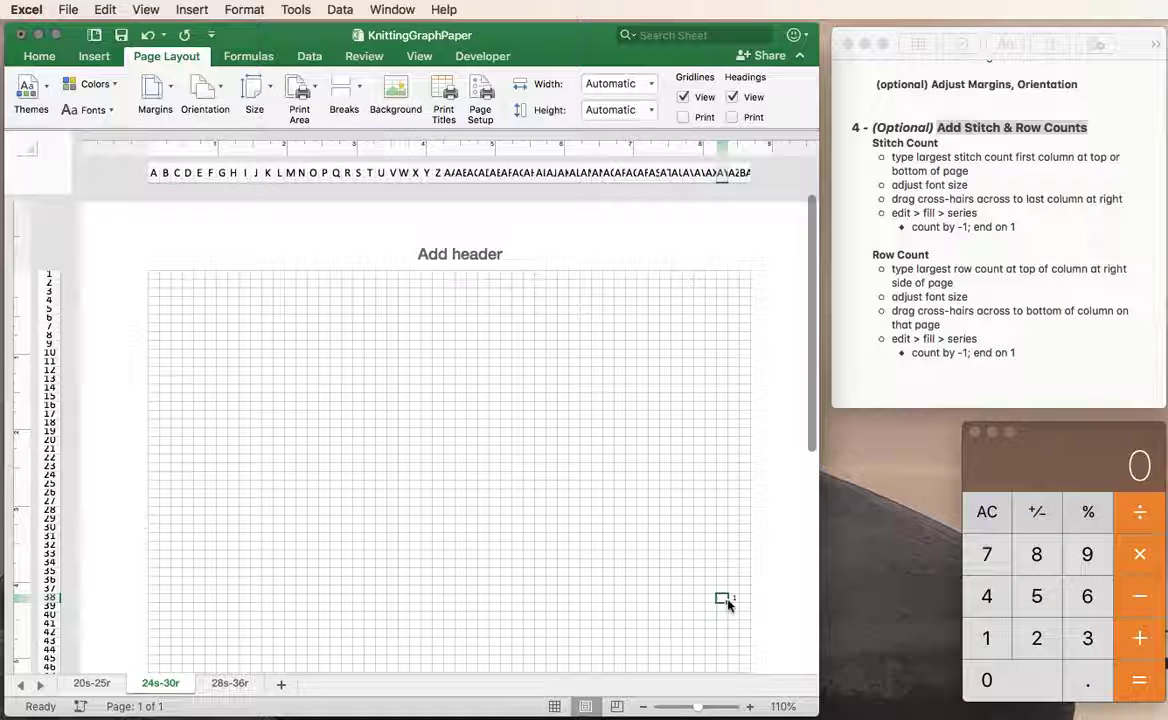
left_click(737, 600)
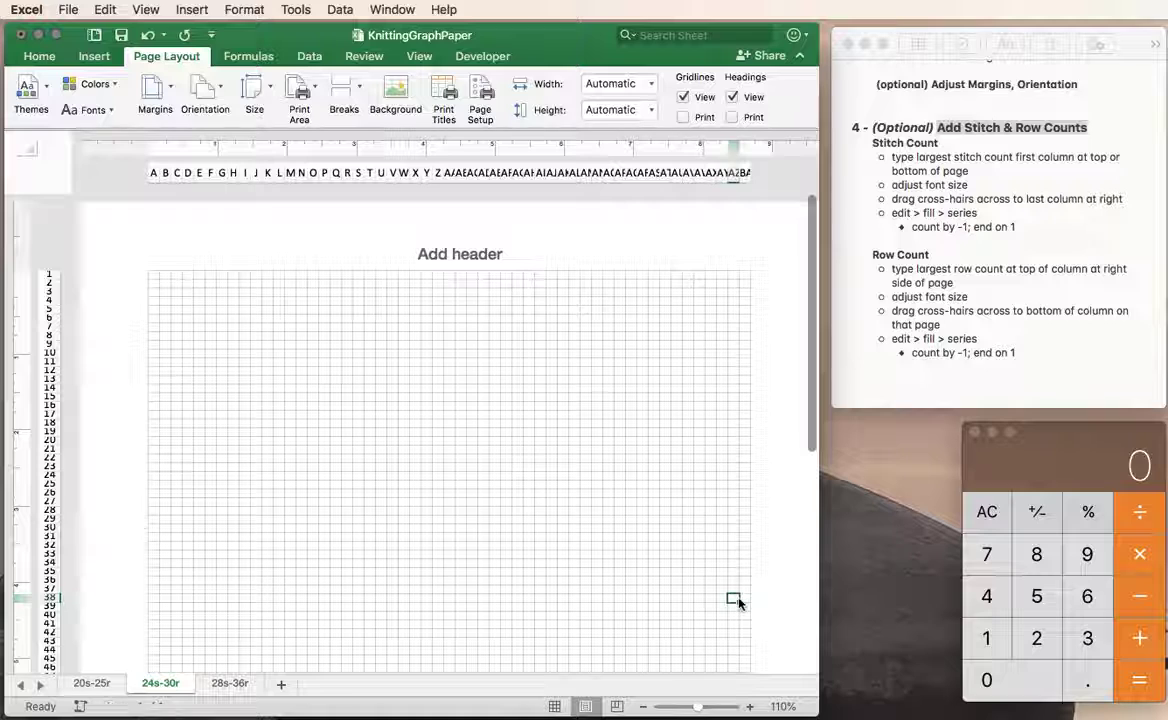
left_click(699, 633)
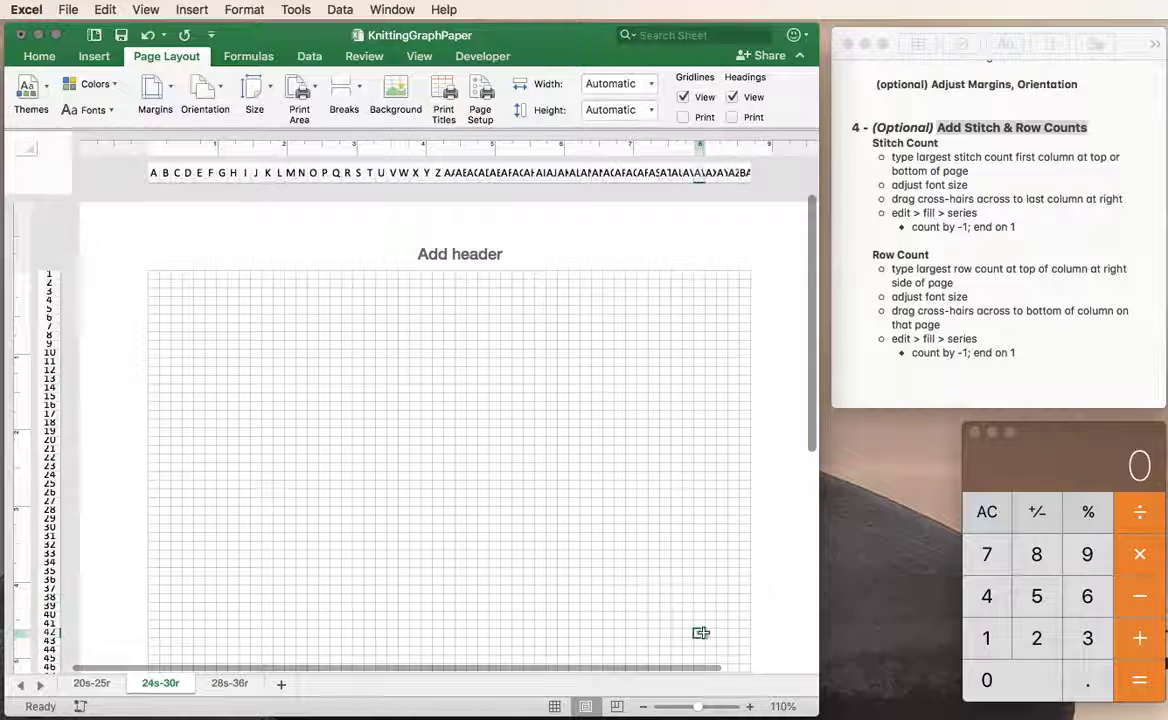
left_click(750, 706)
left_click(750, 706)
left_click(750, 706)
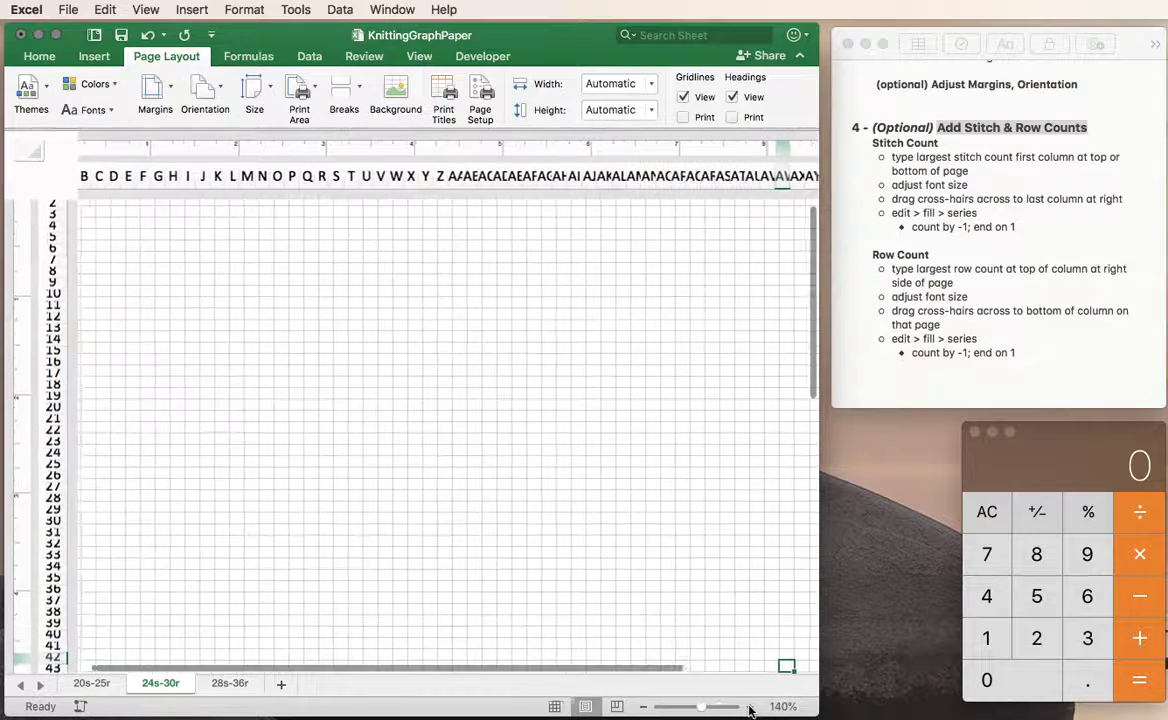
scroll(699, 535, "up", 5)
scroll(699, 535, "right", 5)
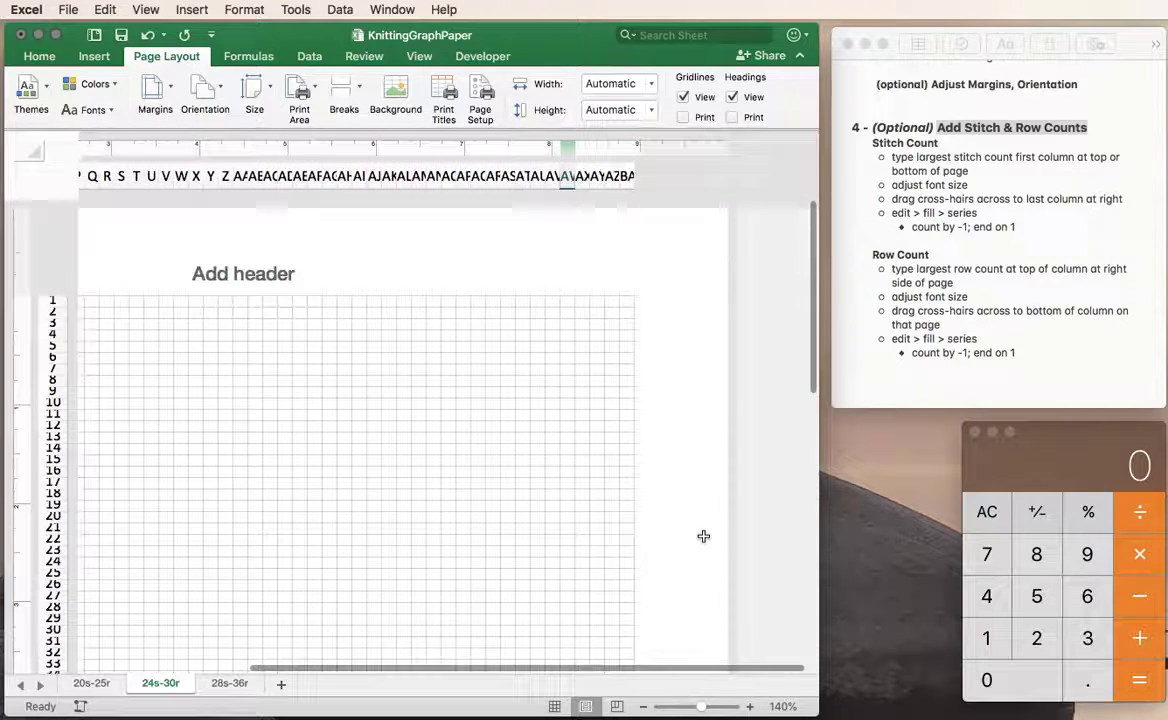
scroll(703, 530, "left", 1)
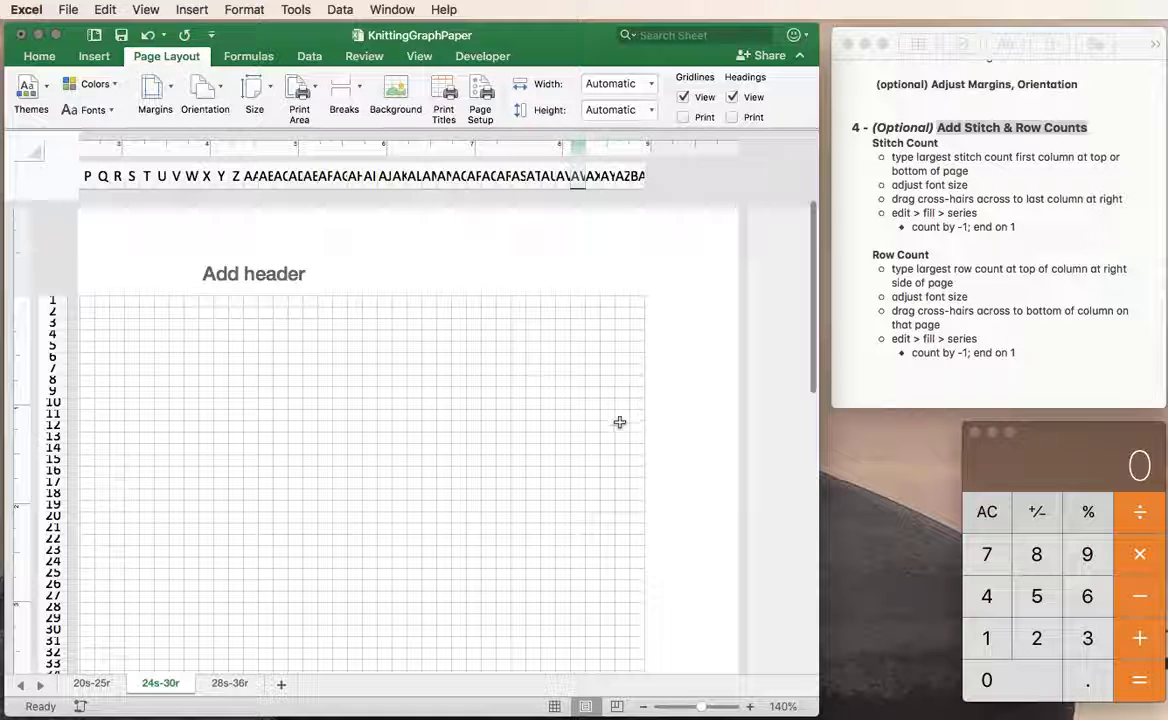
- Enter 8 in AS14 and copy it across row 14 to column AZ
left_click(517, 449)
type("87")
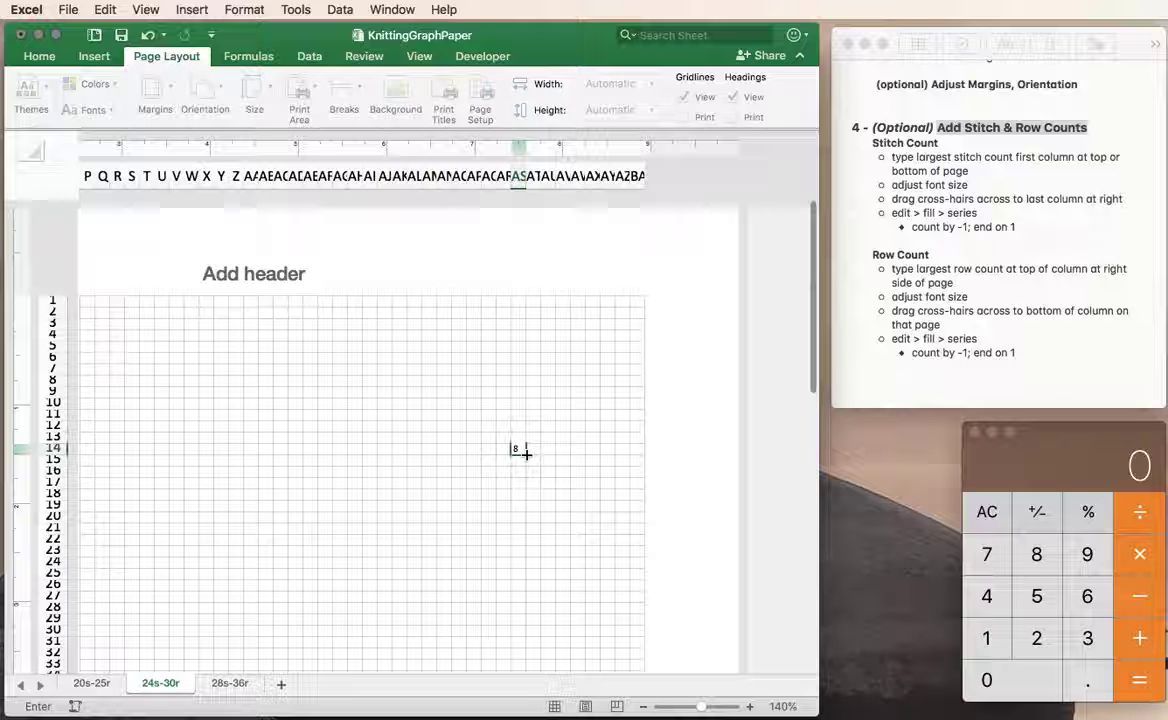
left_click(526, 454)
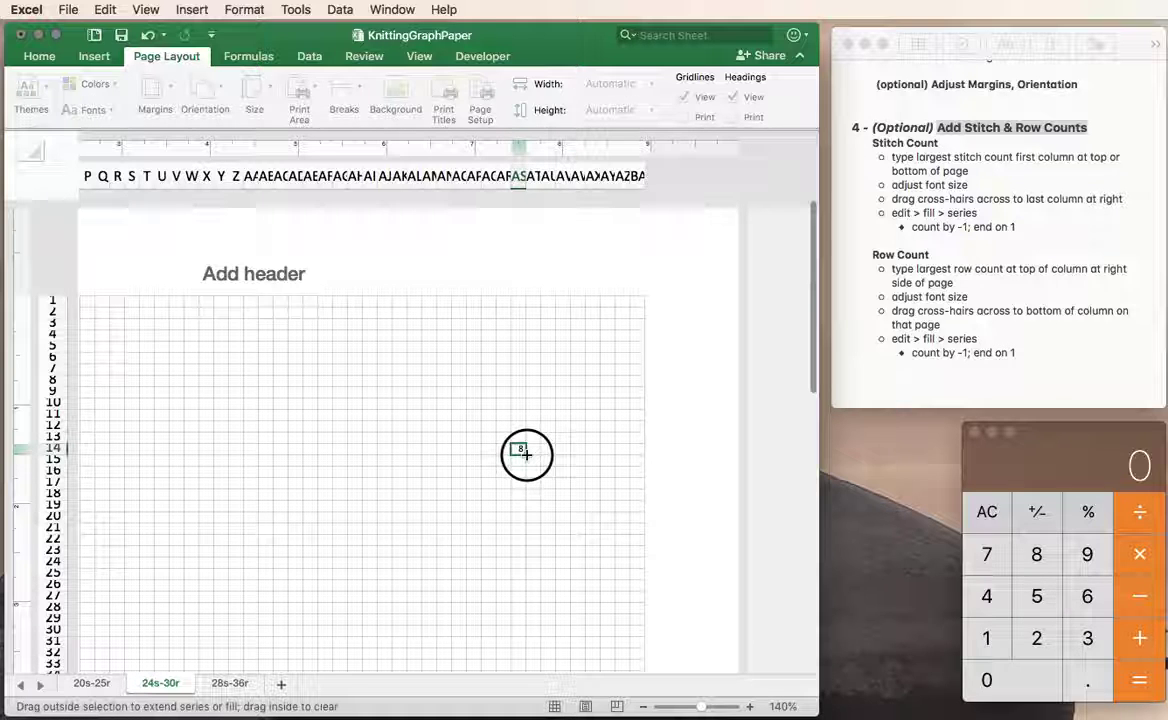
left_click_drag(526, 454, 624, 457)
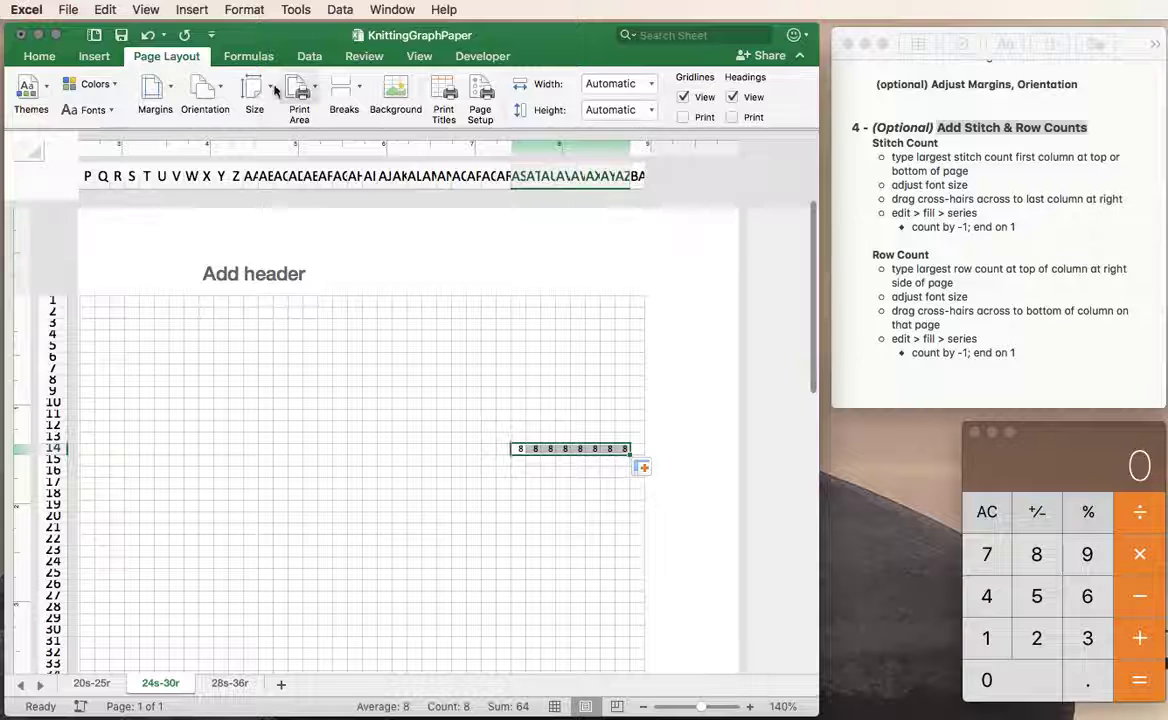
- Fill row 14 (AS–AZ) as a row series with step -1 and stop 1, counting 8 to 1
left_click(104, 9)
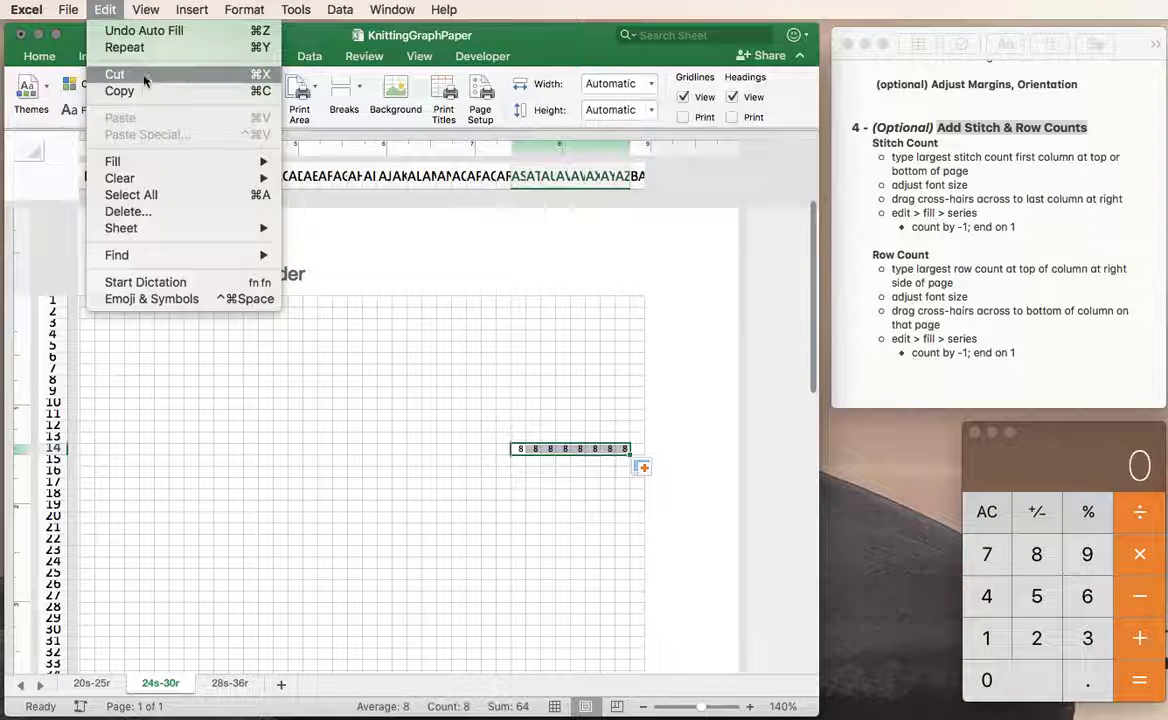
mouse_move(140, 161)
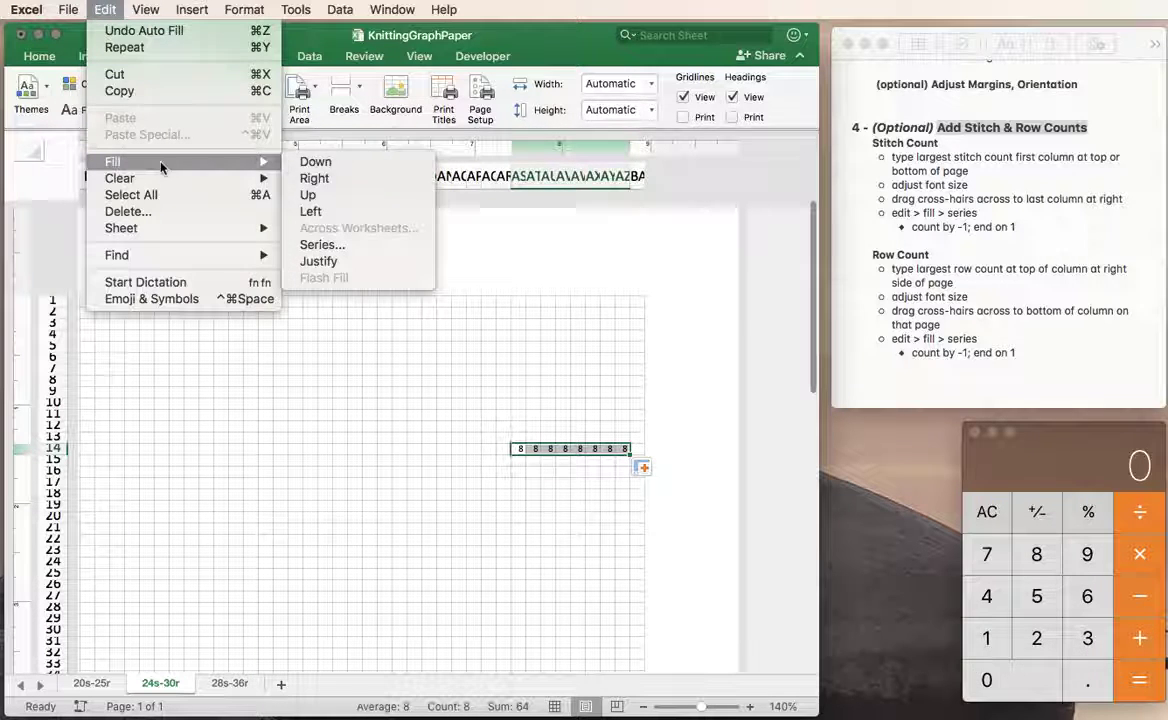
left_click(316, 245)
left_click_drag(996, 281, 404, 118)
left_click(372, 177)
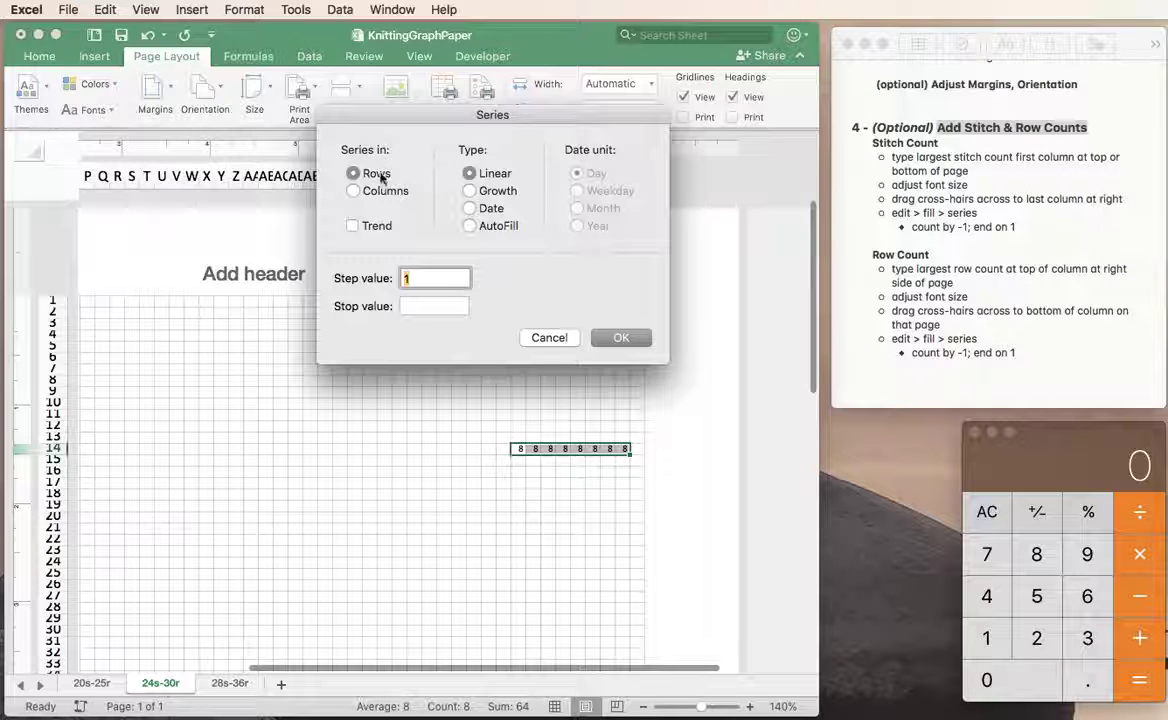
left_click(429, 279)
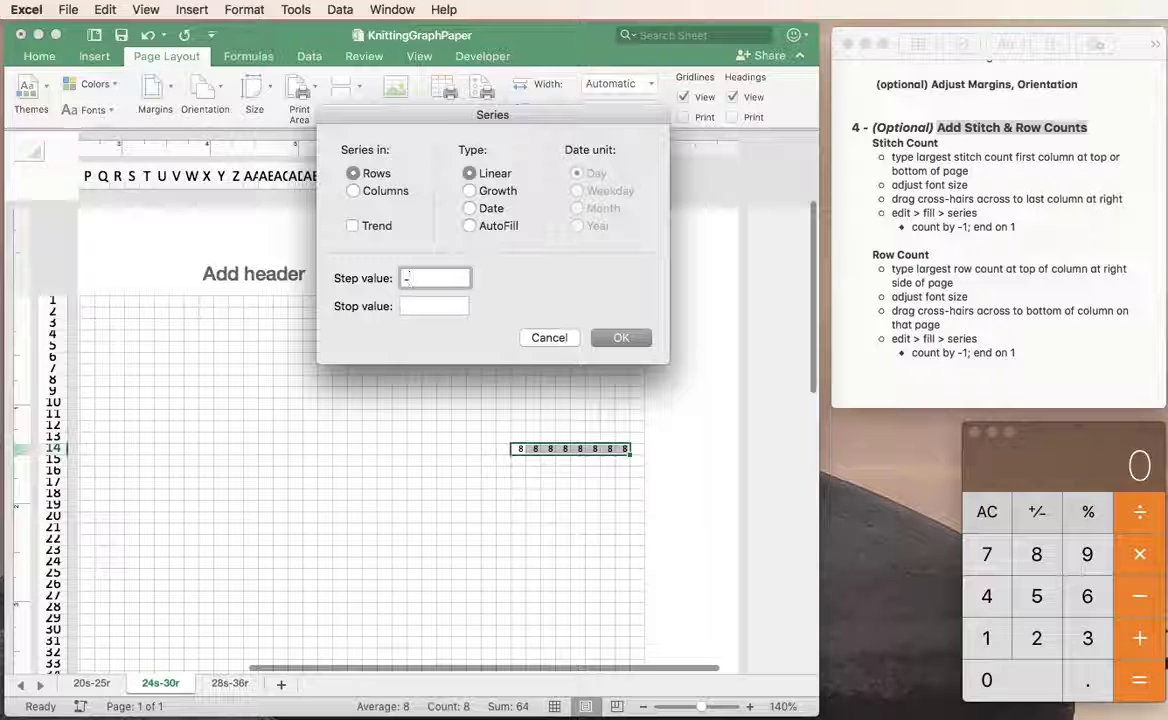
left_click(410, 306)
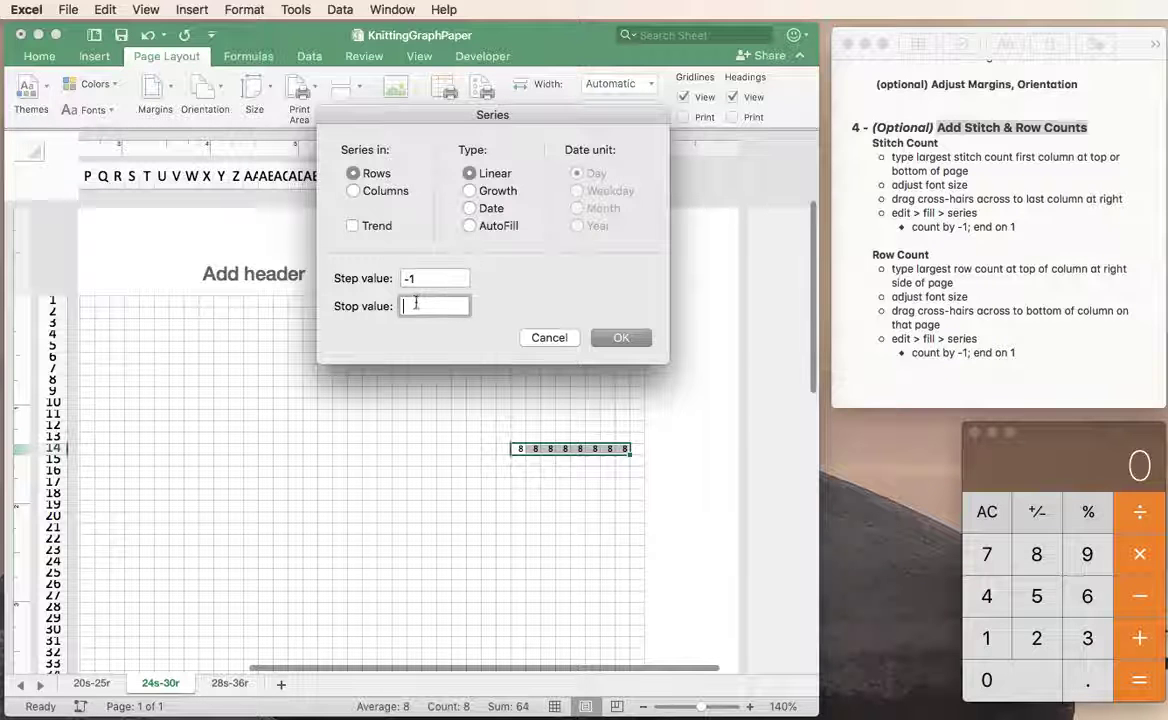
type("1")
left_click(630, 343)
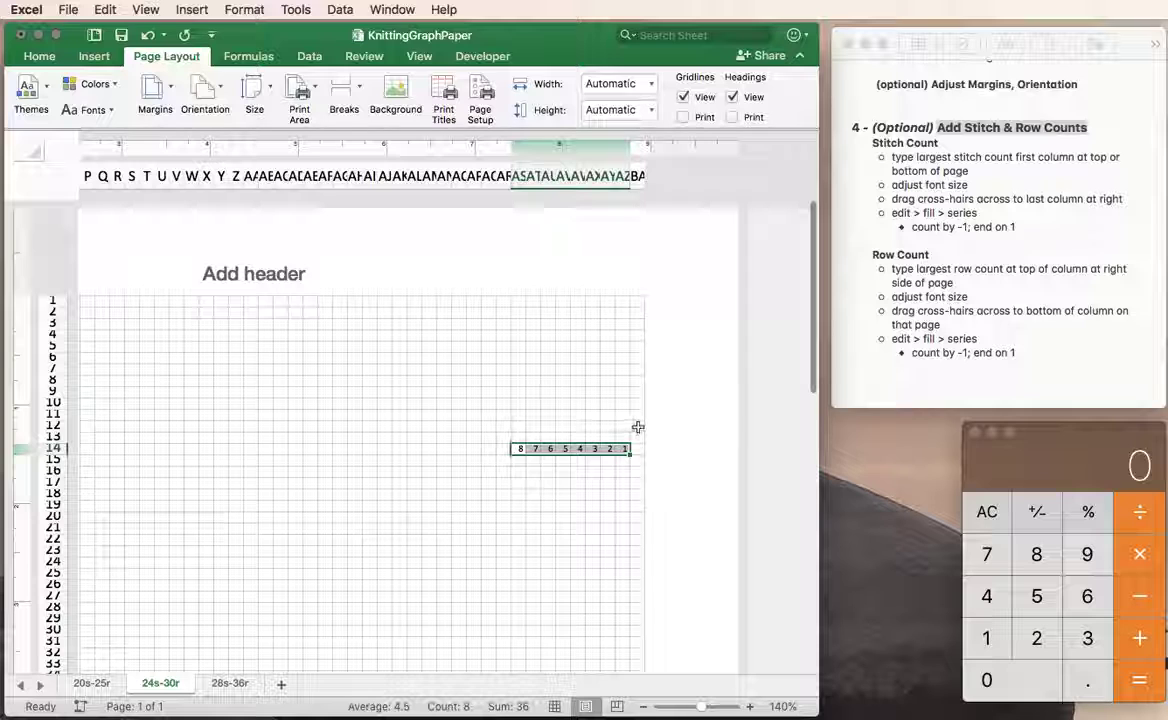
- Enter 8 in BA6 and copy it down column BA to row 13
left_click(638, 359)
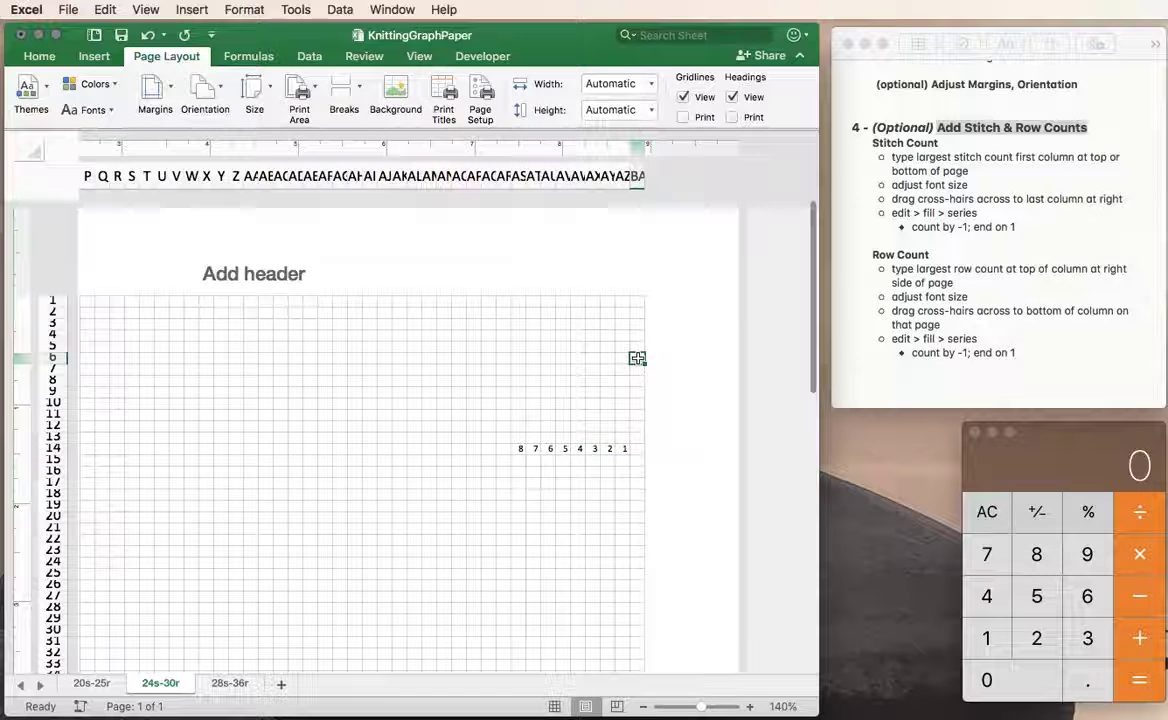
type("8")
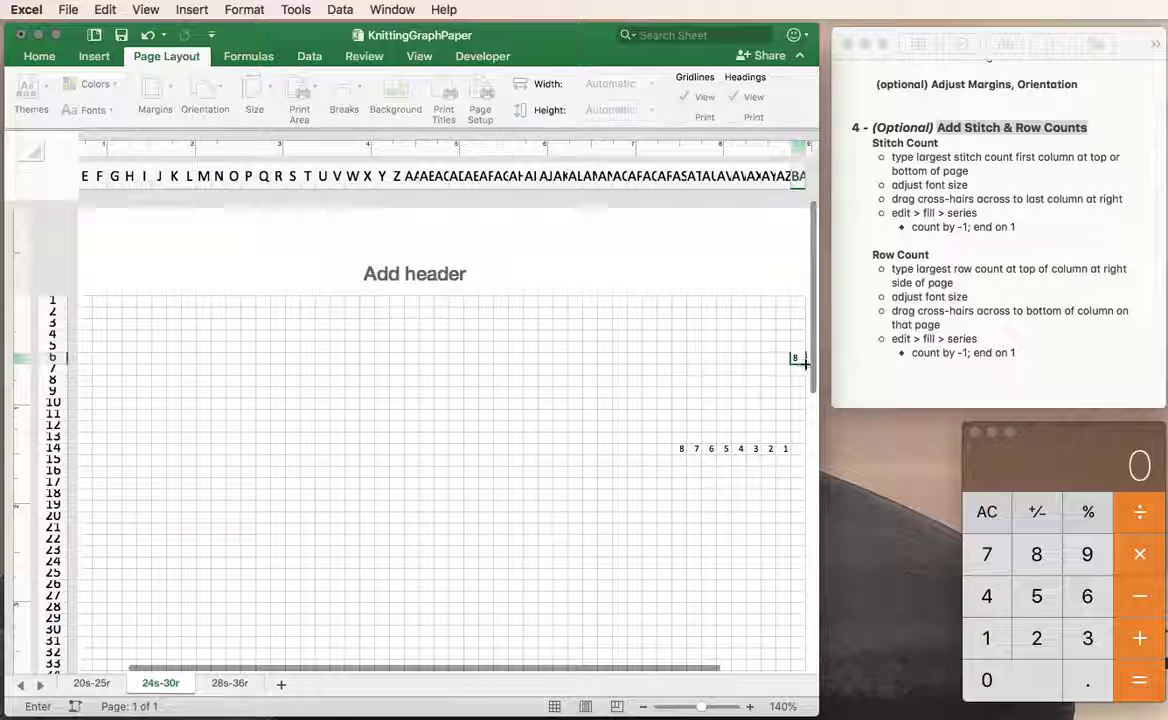
left_click_drag(805, 365, 806, 436)
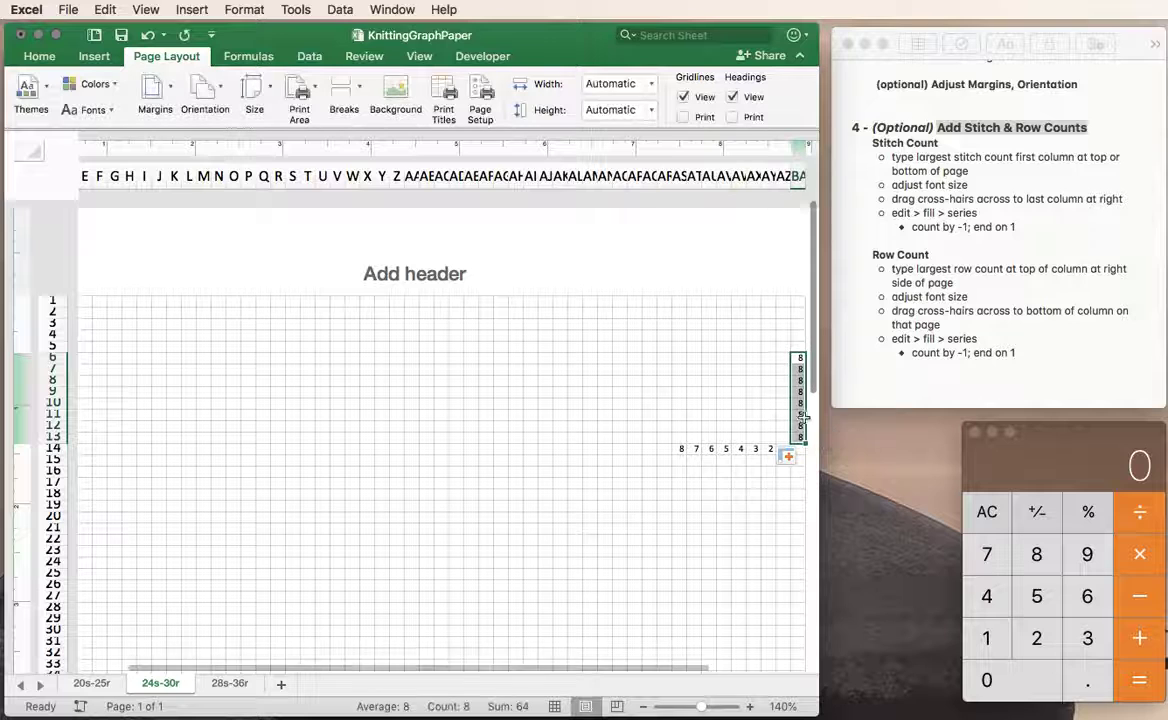
- Fill BA6:BA13 as a column series with step -1 and stop 1, counting 8 to 1
scroll(678, 404, "right", 5)
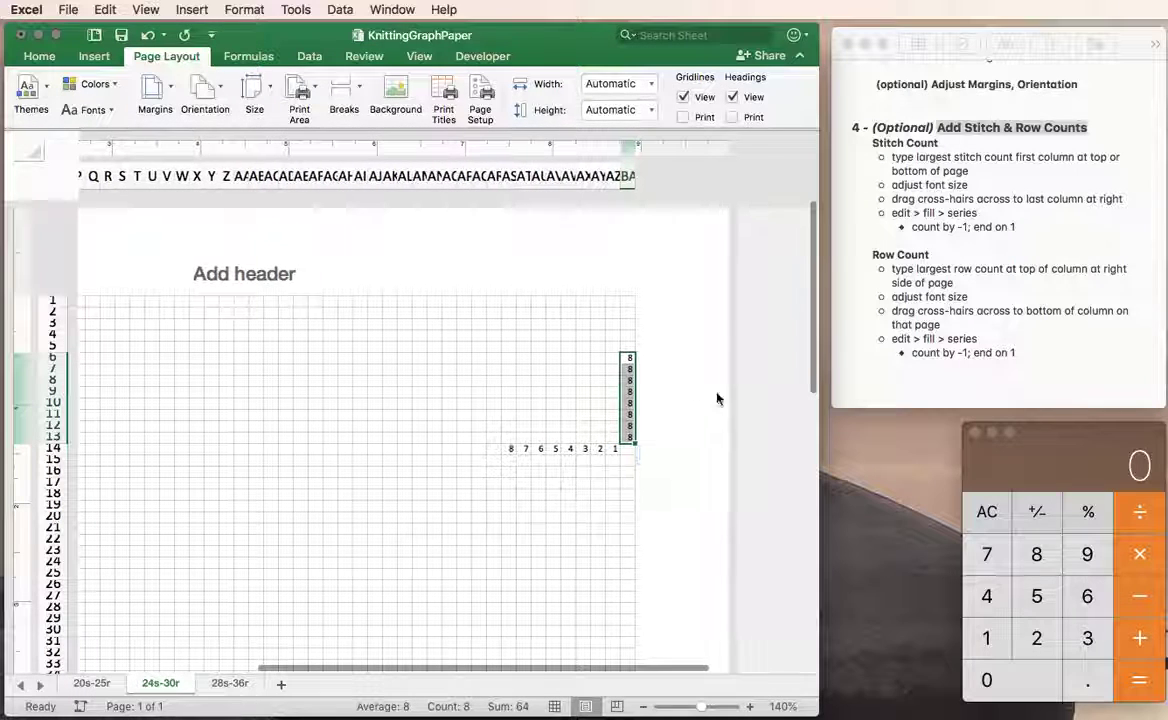
left_click(105, 9)
mouse_move(118, 168)
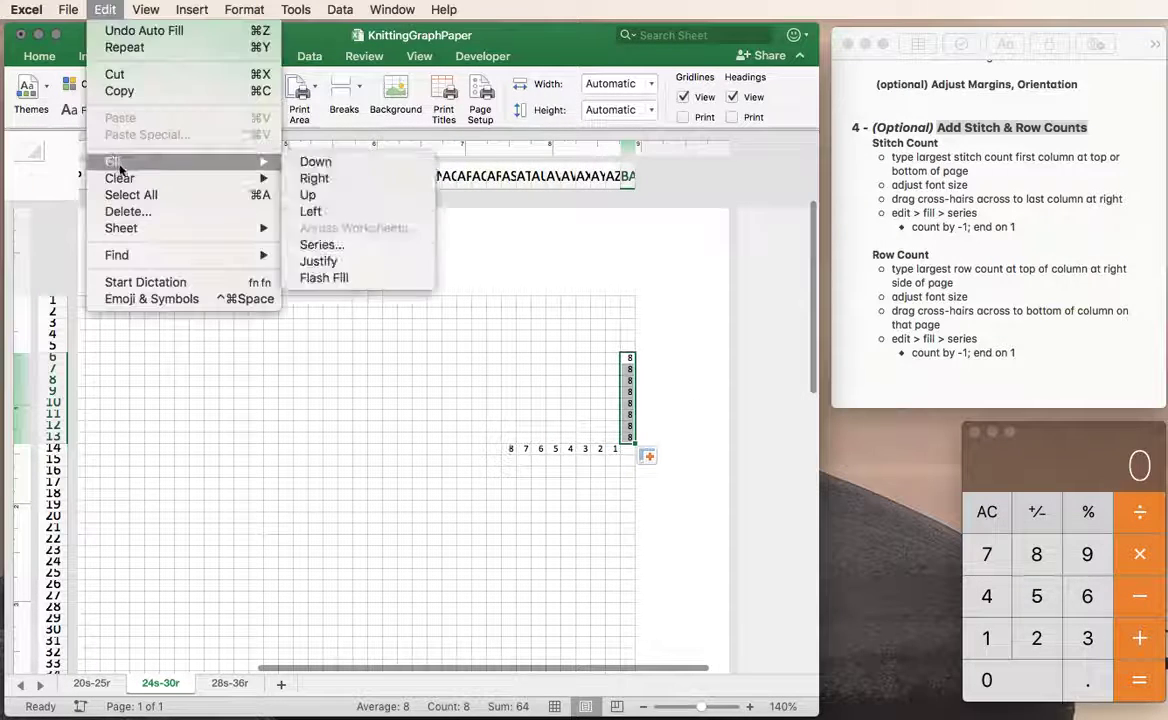
left_click(324, 244)
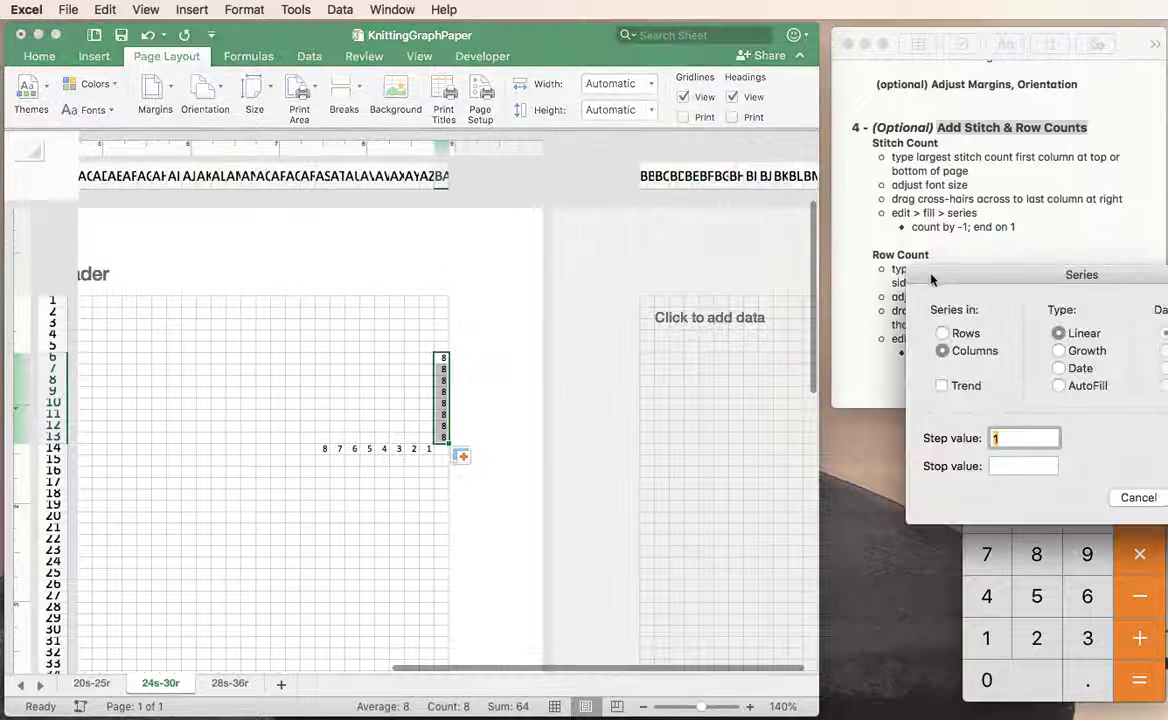
left_click_drag(931, 279, 505, 318)
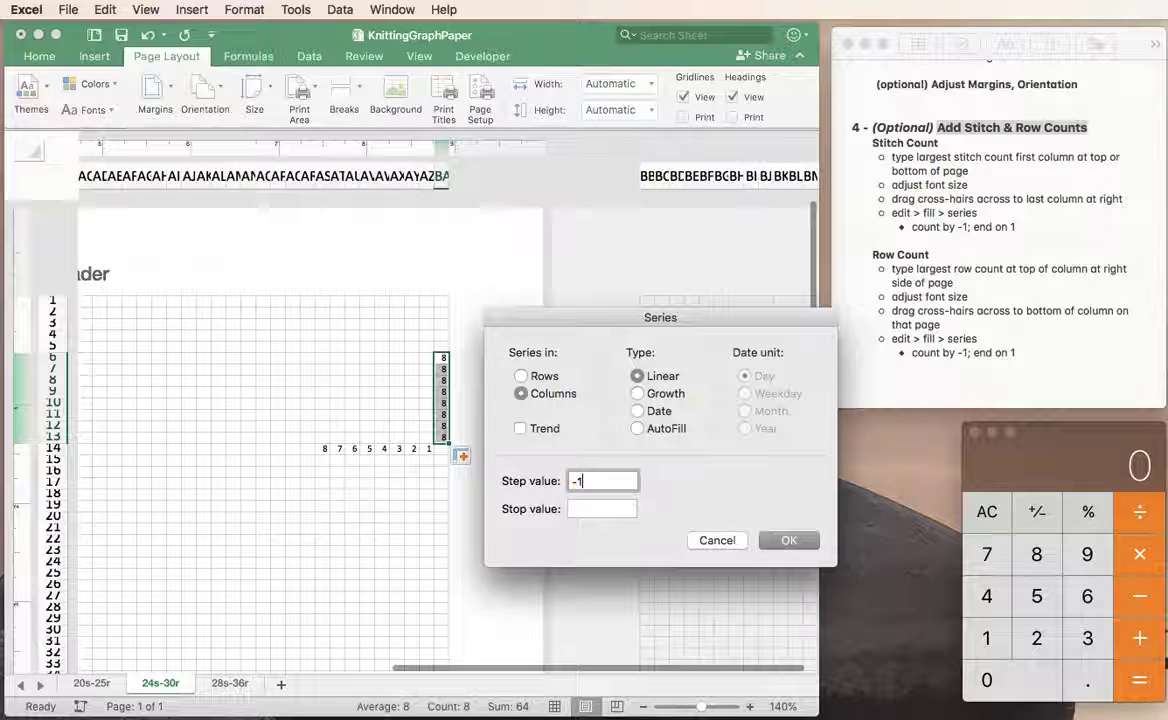
left_click(593, 508)
type("1")
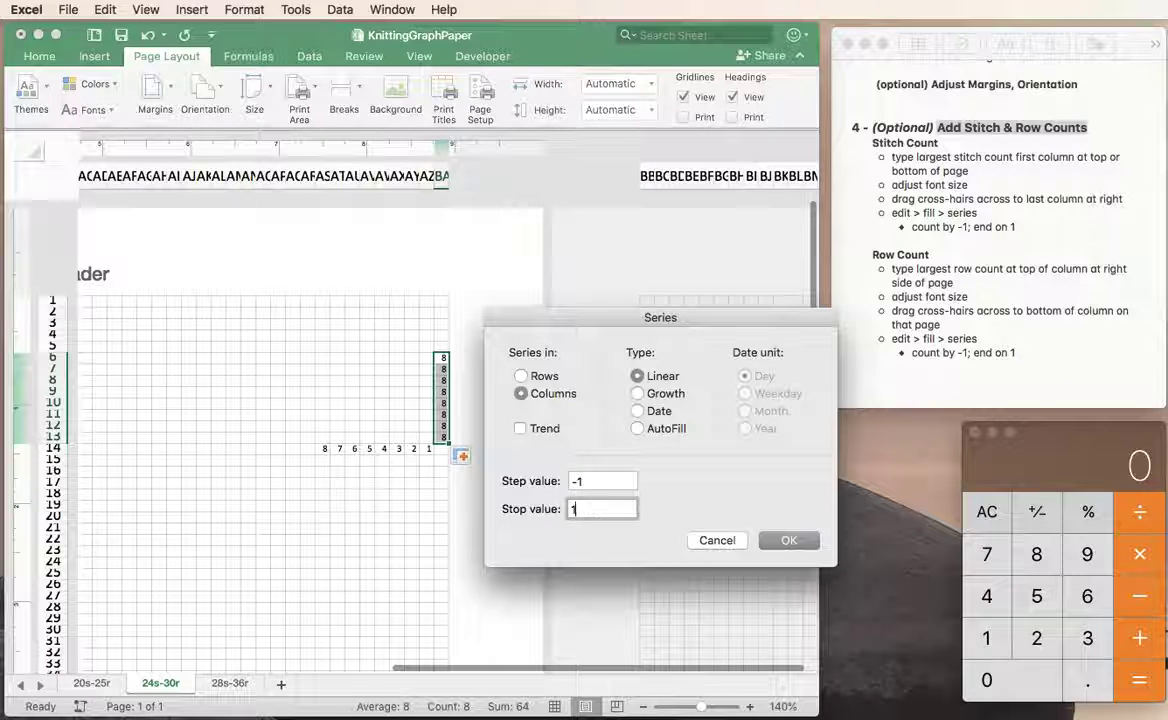
left_click(790, 540)
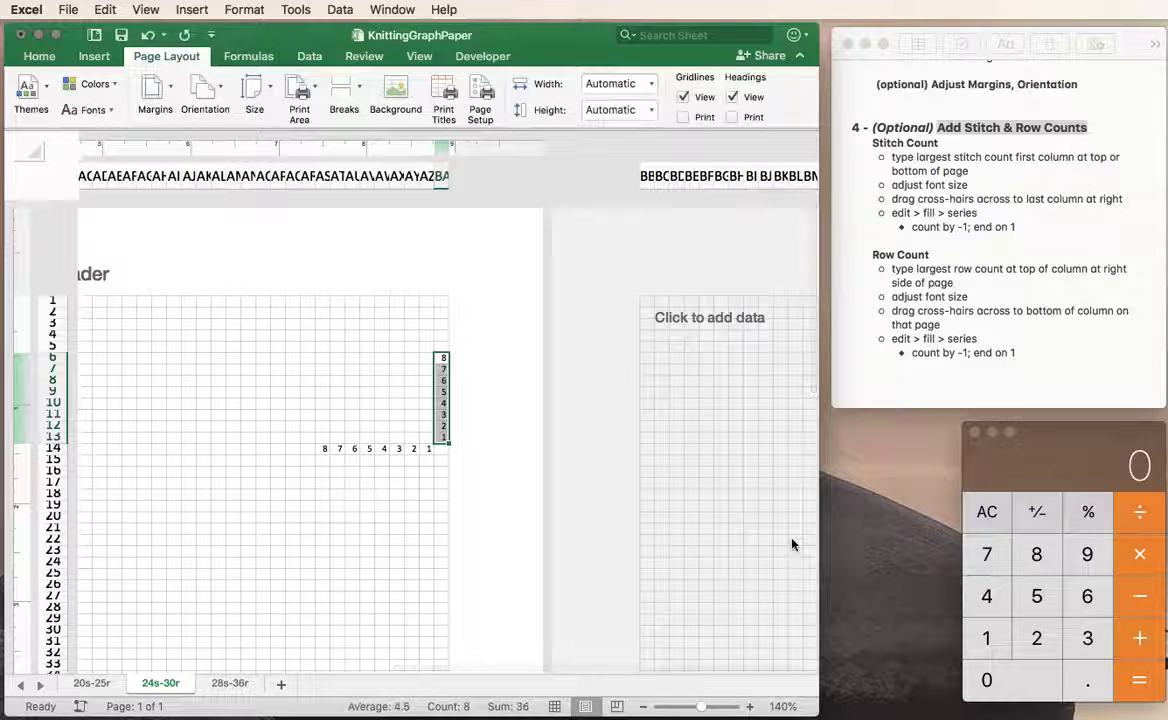